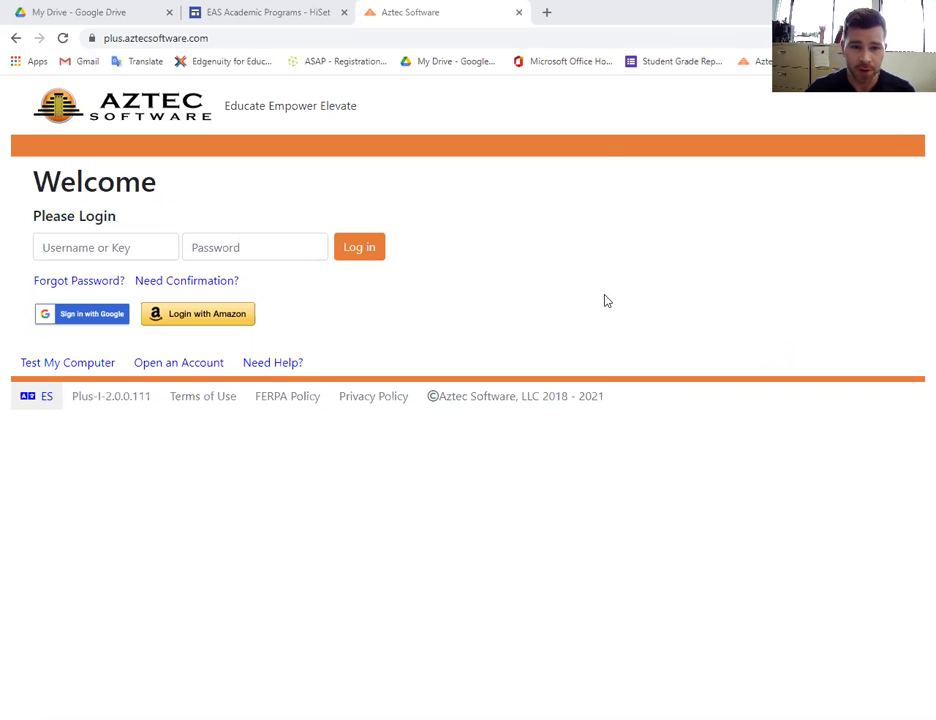
# Log in to the Escondido Adult School account with the student's username and password.
pyautogui.click(95, 248)
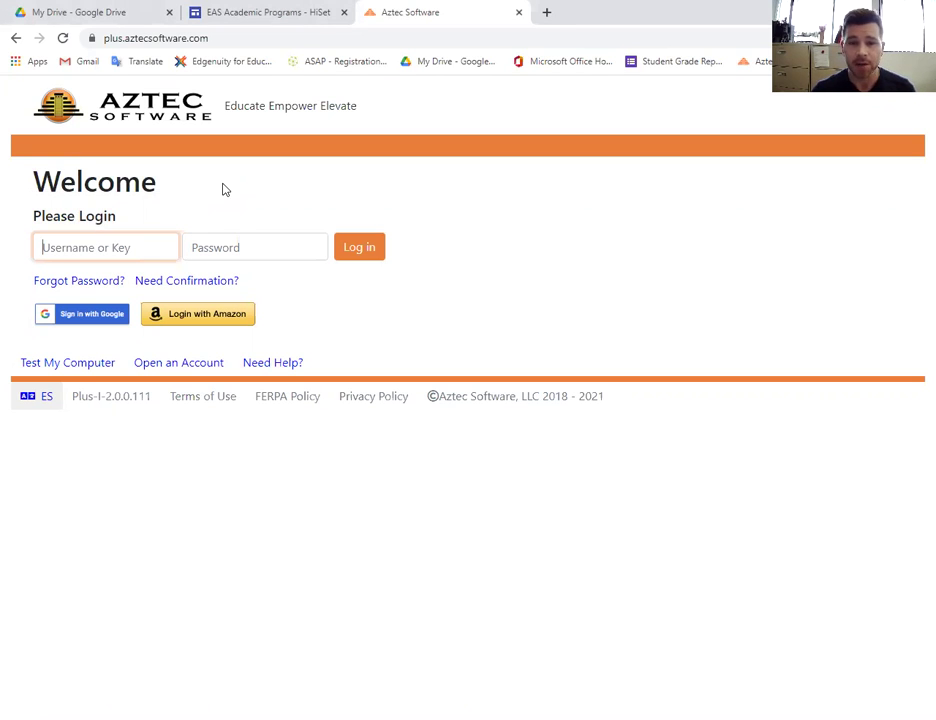
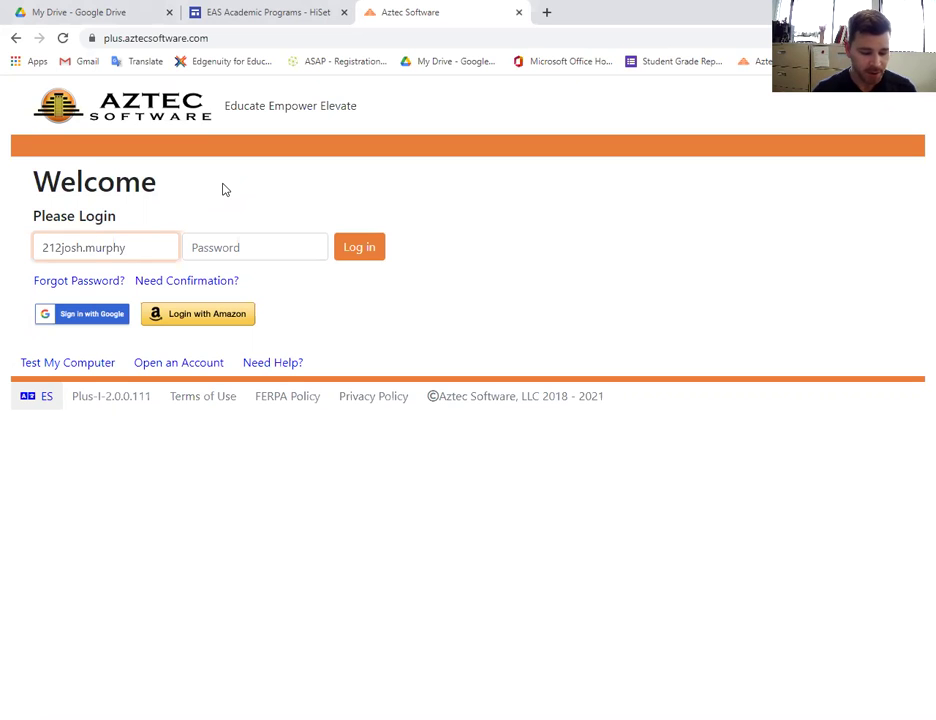
pyautogui.press('Tab')
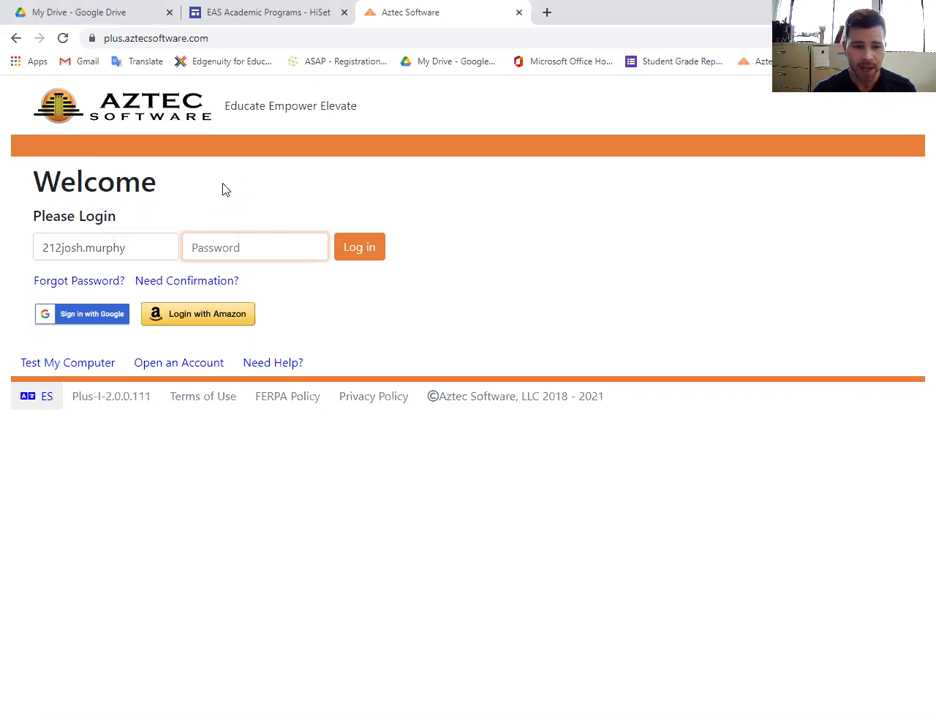
pyautogui.write('•')
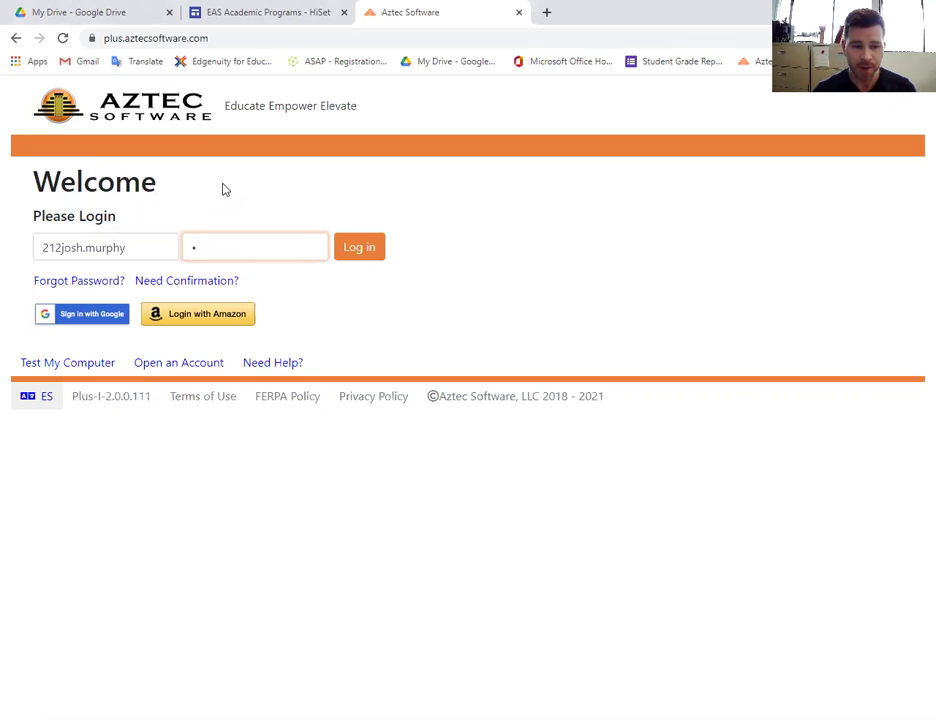
pyautogui.write('•••••••')
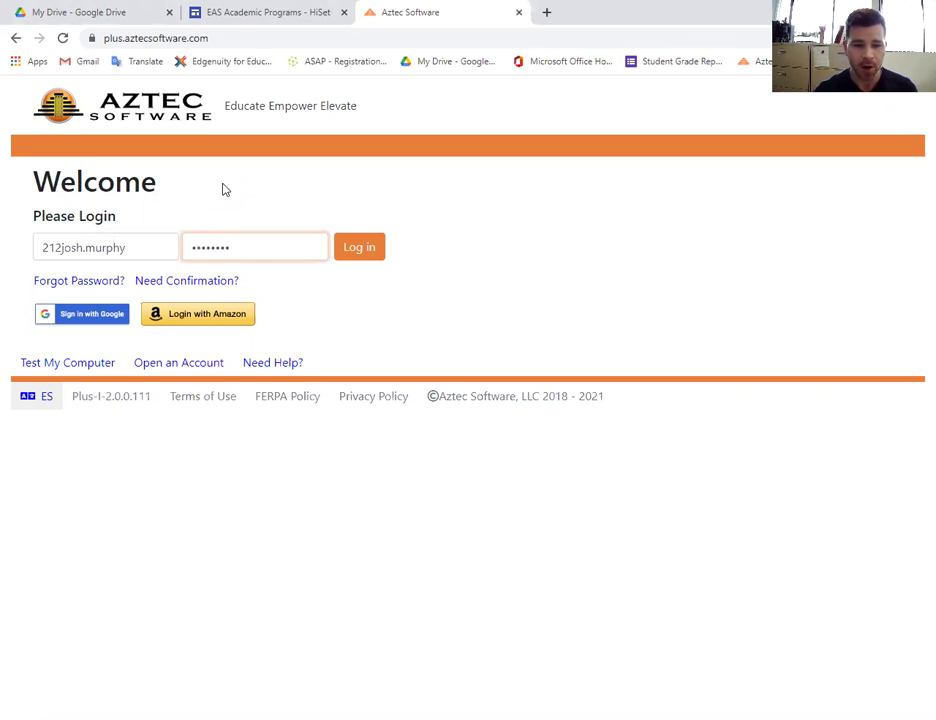
pyautogui.click(380, 253)
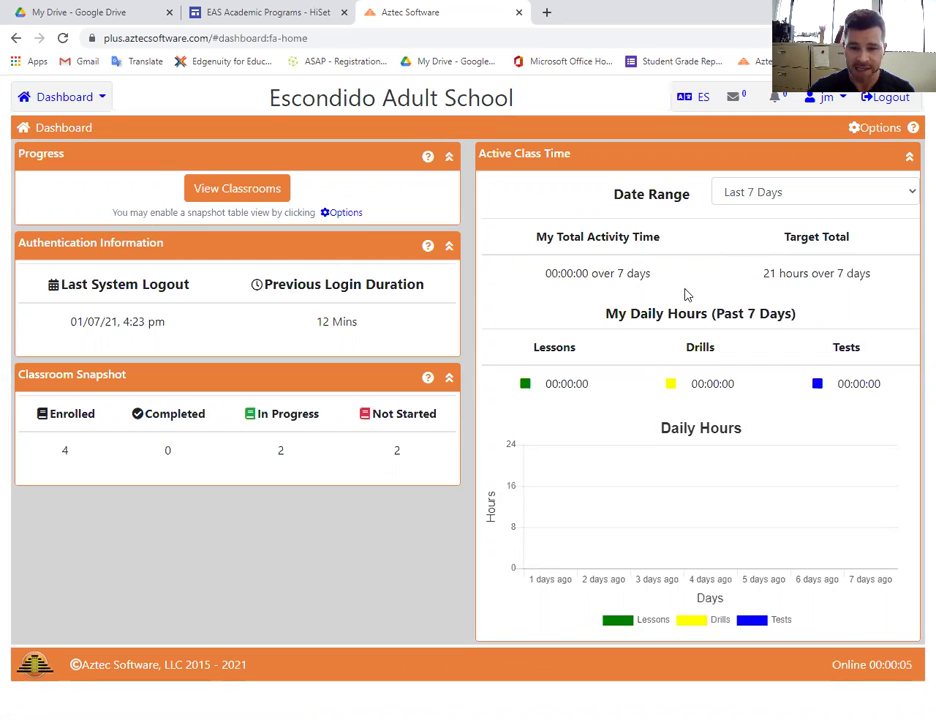
# Open the Date Range dropdown to view the available activity time ranges.
pyautogui.click(911, 192)
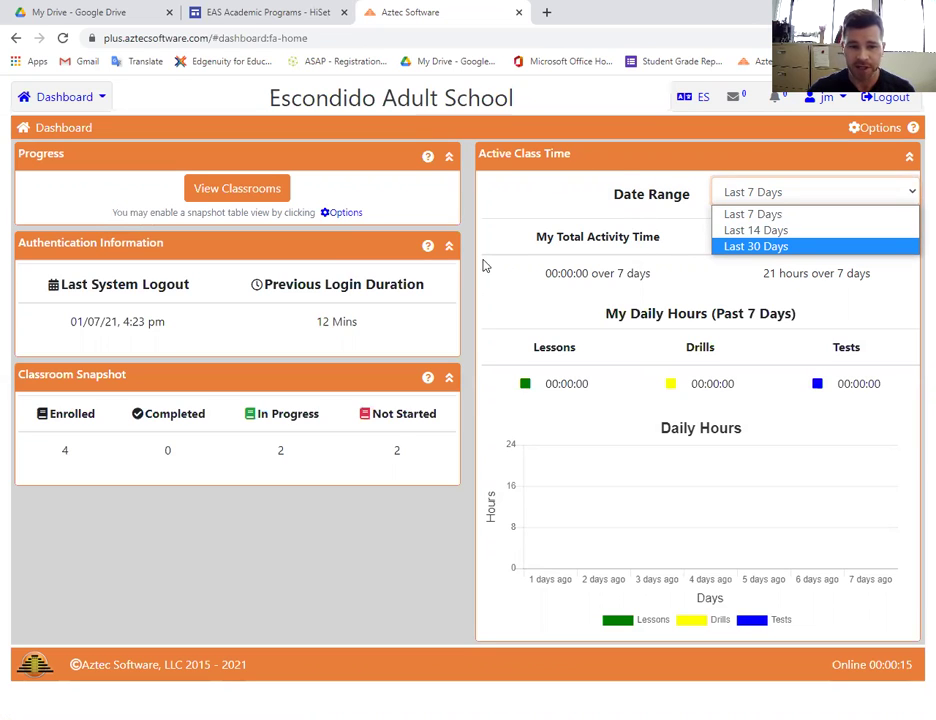
# Open the Aztec's Locator Series classroom from Classrooms and show its Learning Plan.
pyautogui.click(72, 101)
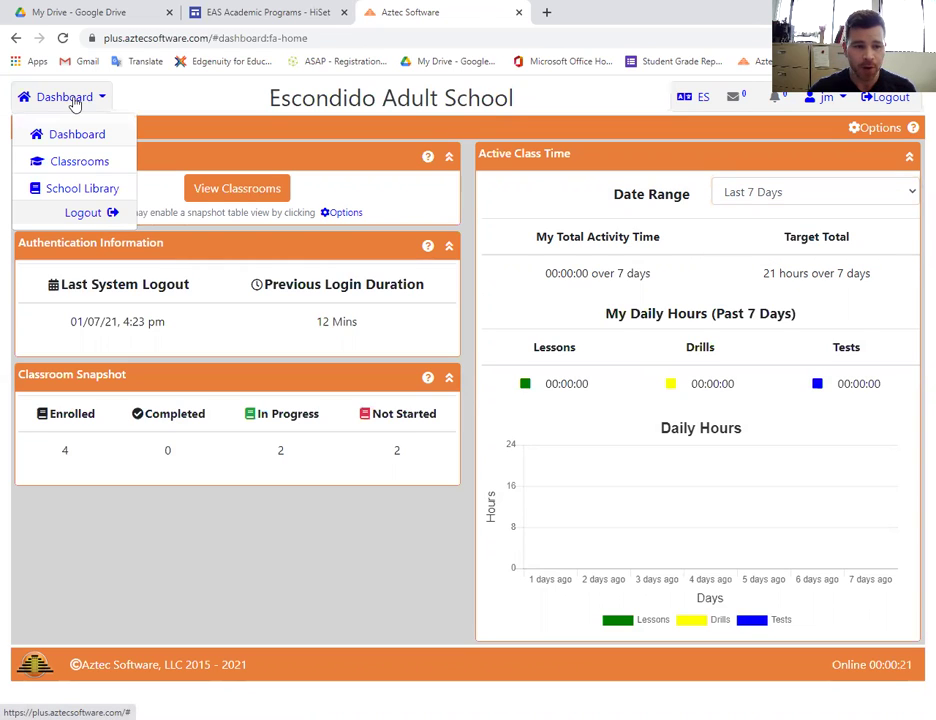
pyautogui.click(80, 161)
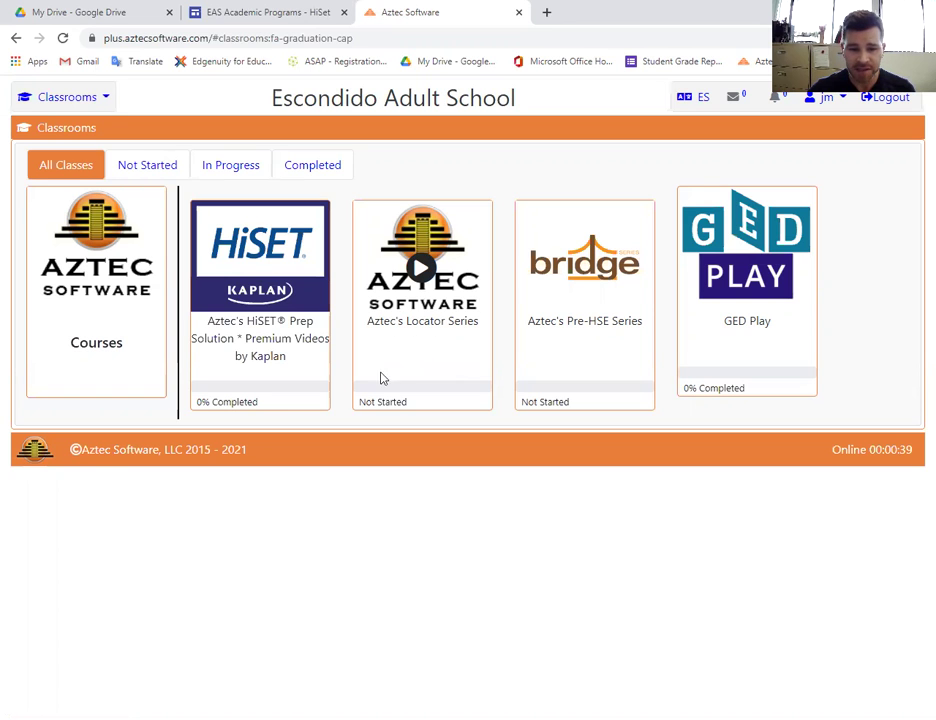
pyautogui.click(424, 272)
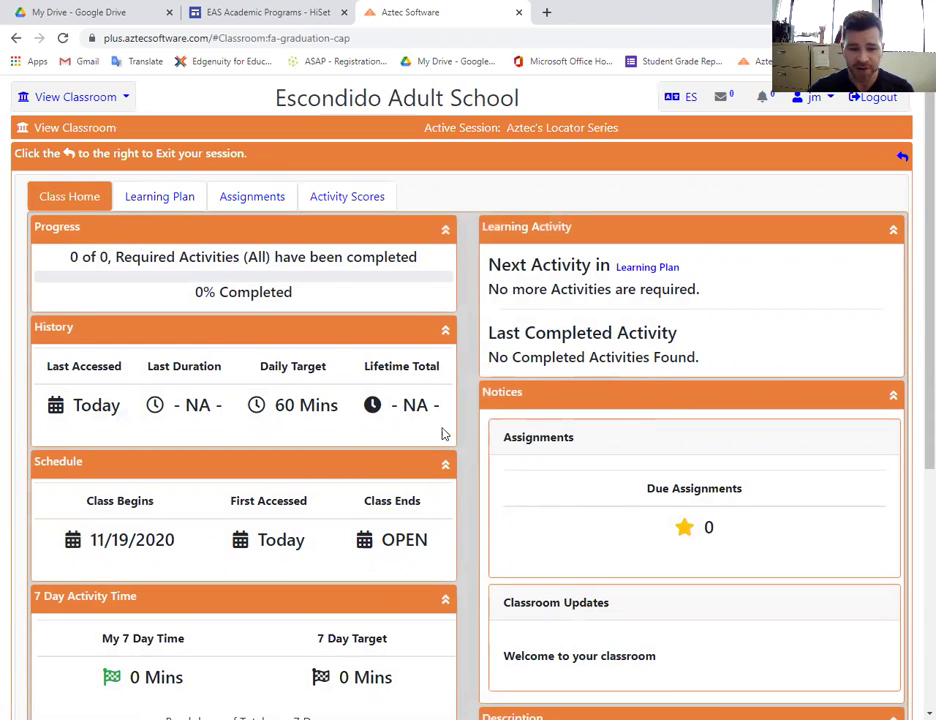
pyautogui.click(157, 205)
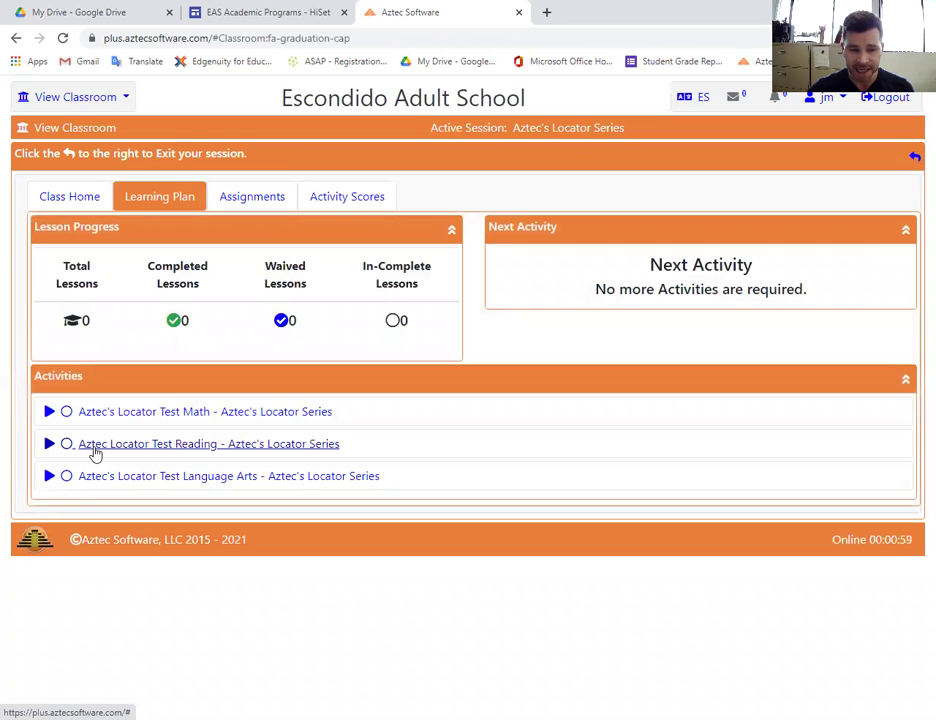
# Start the Aztec Locator Test Reading, then exit it after viewing the first question.
pyautogui.click(95, 453)
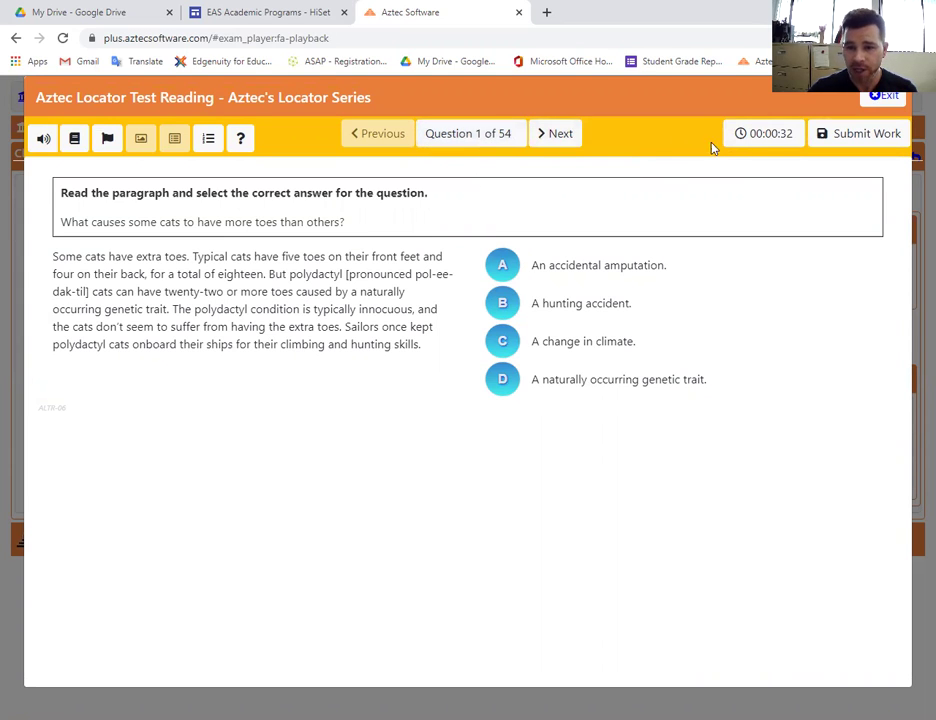
pyautogui.click(886, 97)
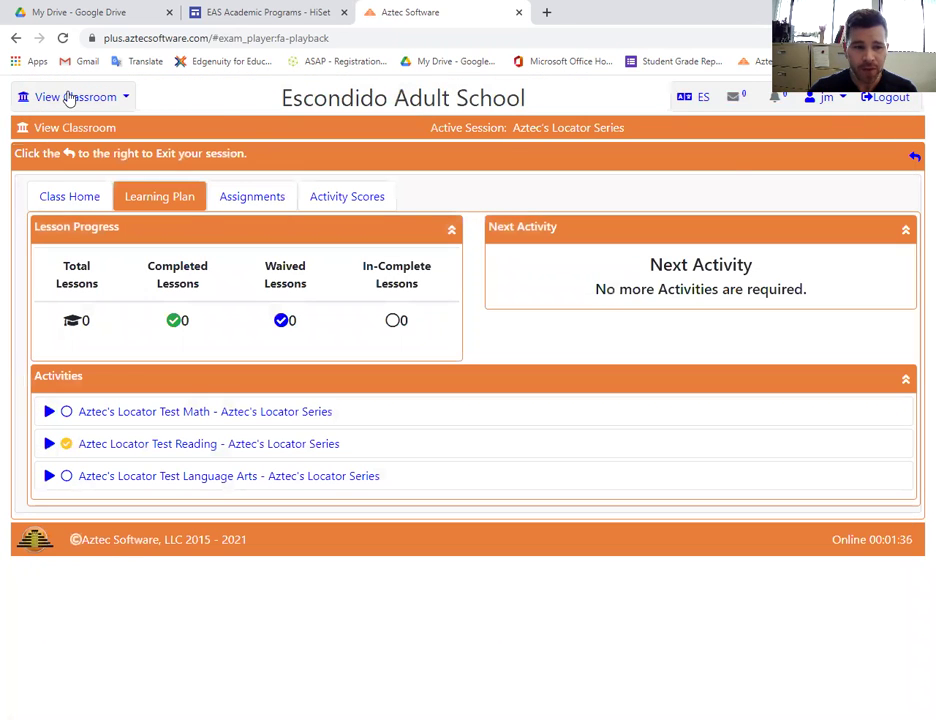
# Go back to Classrooms and open the Aztec's Pre-HSE Series (Bridge) classroom.
pyautogui.click(67, 97)
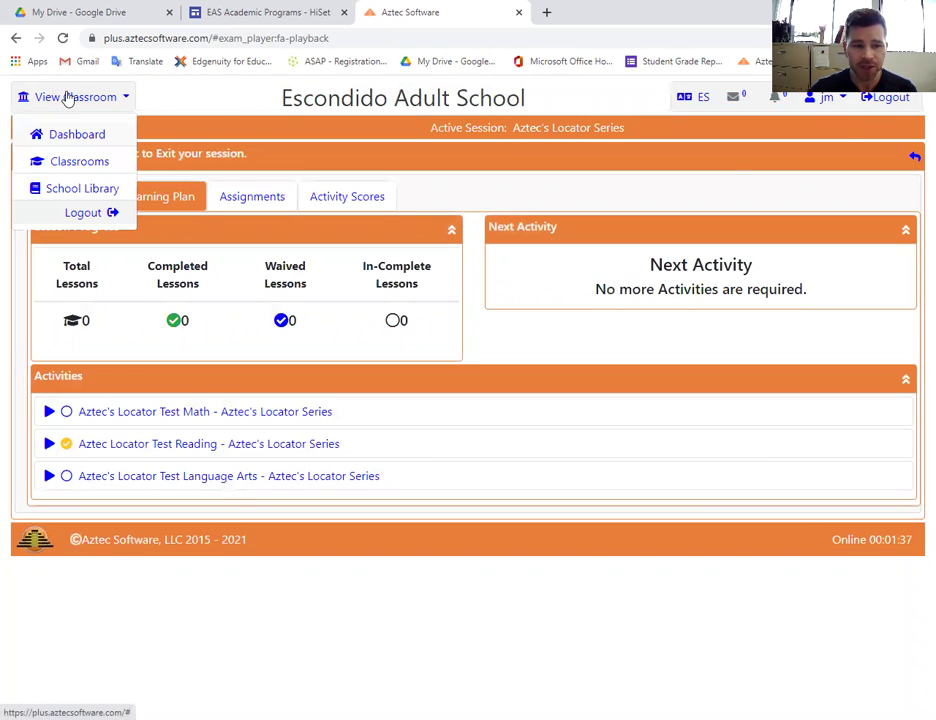
pyautogui.click(73, 164)
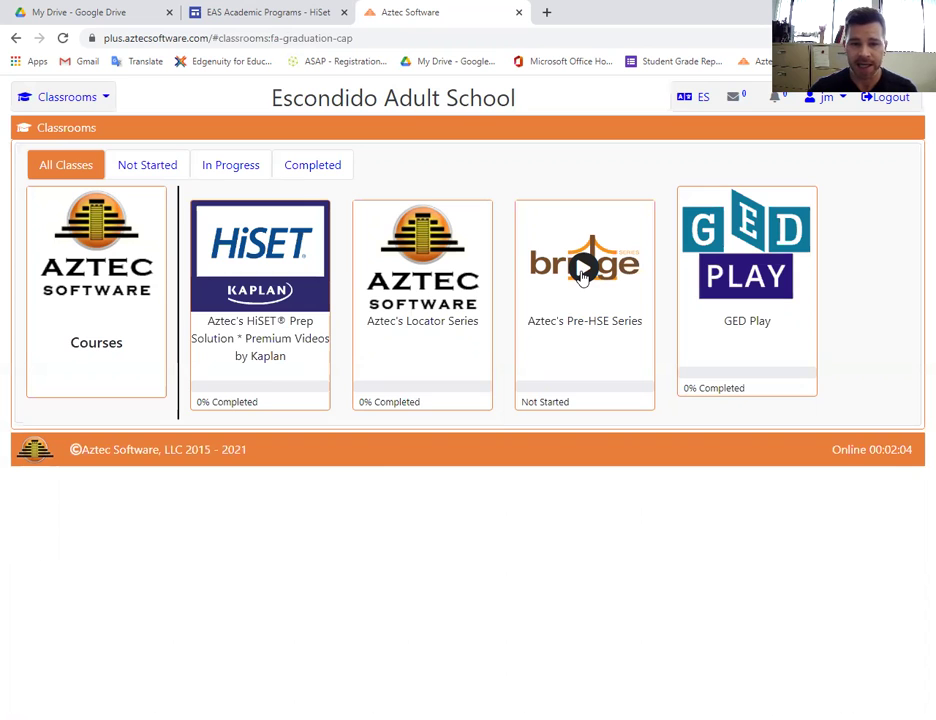
pyautogui.click(582, 268)
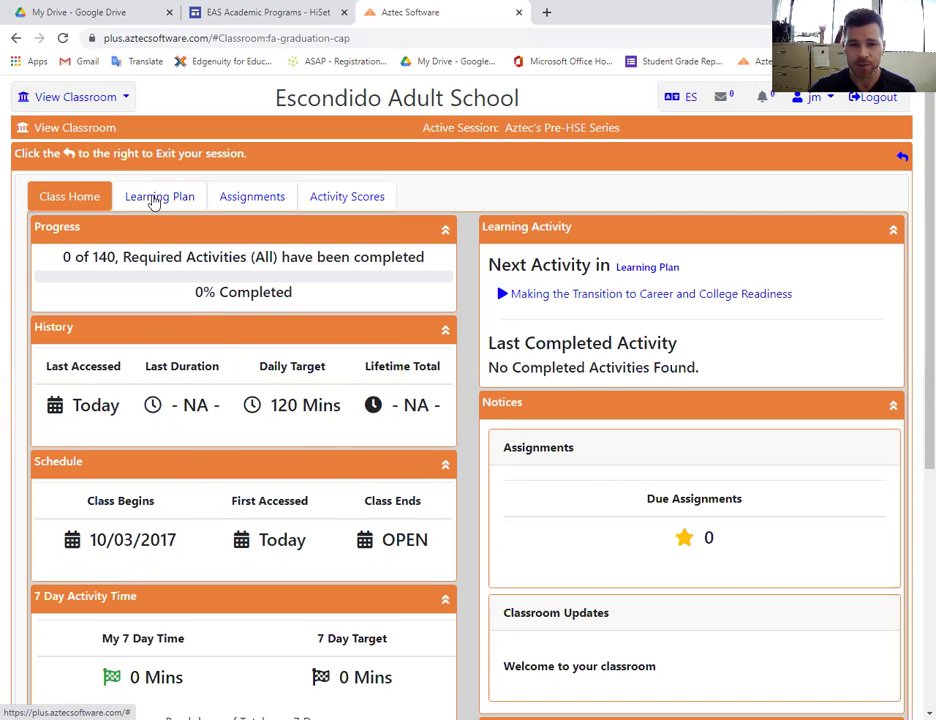
# Open the Pre-HSE Learning Plan and expand Reading > General Reading Skills to list its activities.
pyautogui.click(154, 200)
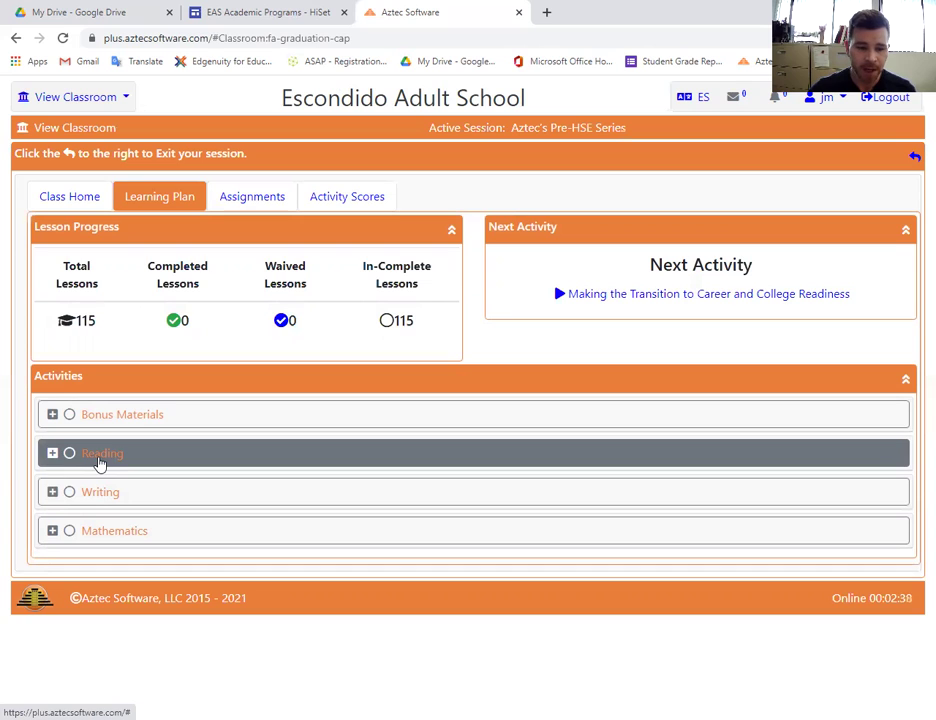
pyautogui.click(99, 455)
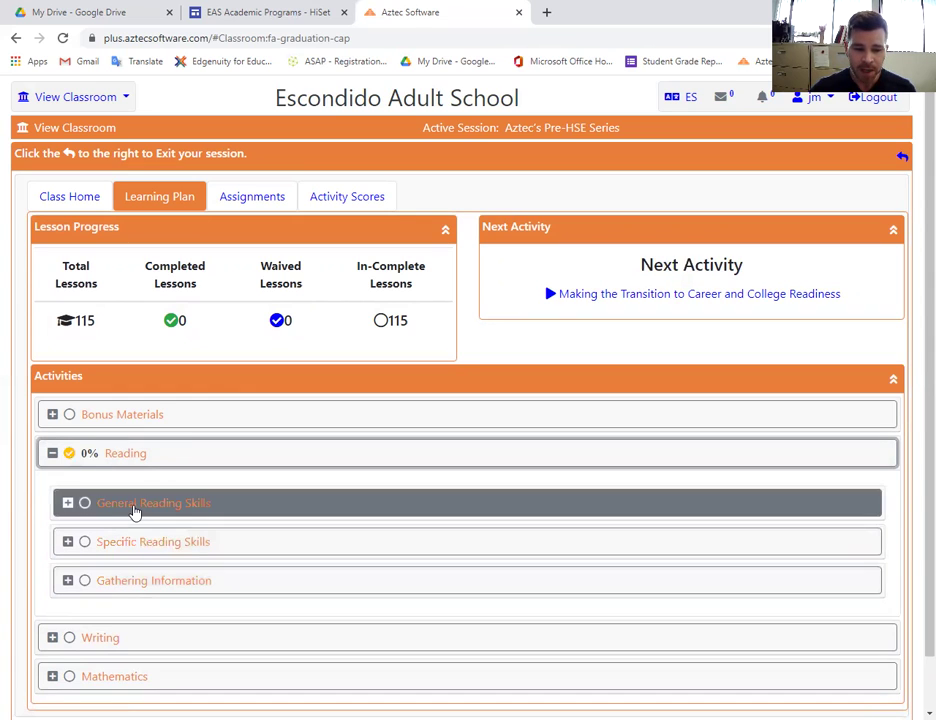
pyautogui.click(135, 512)
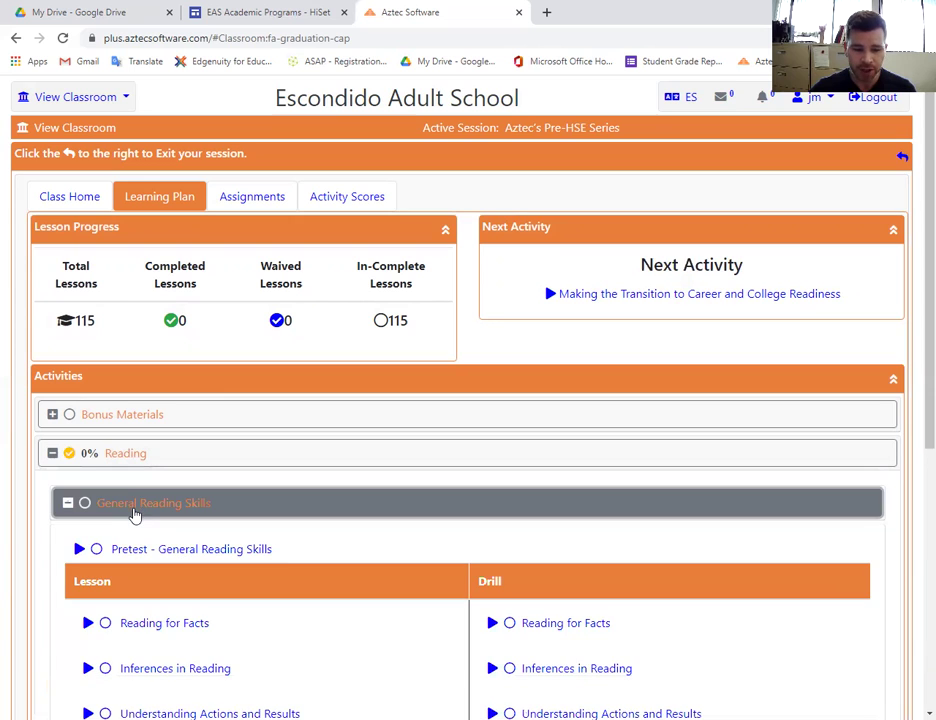
pyautogui.scroll(-2, 248, 481)
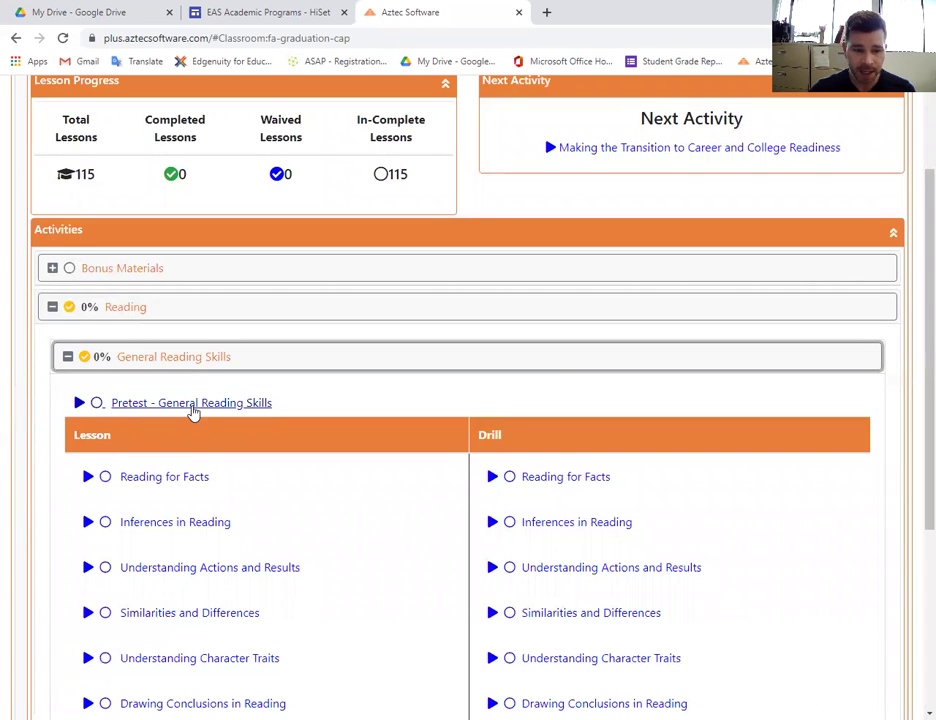
pyautogui.scroll(-2, 194, 411)
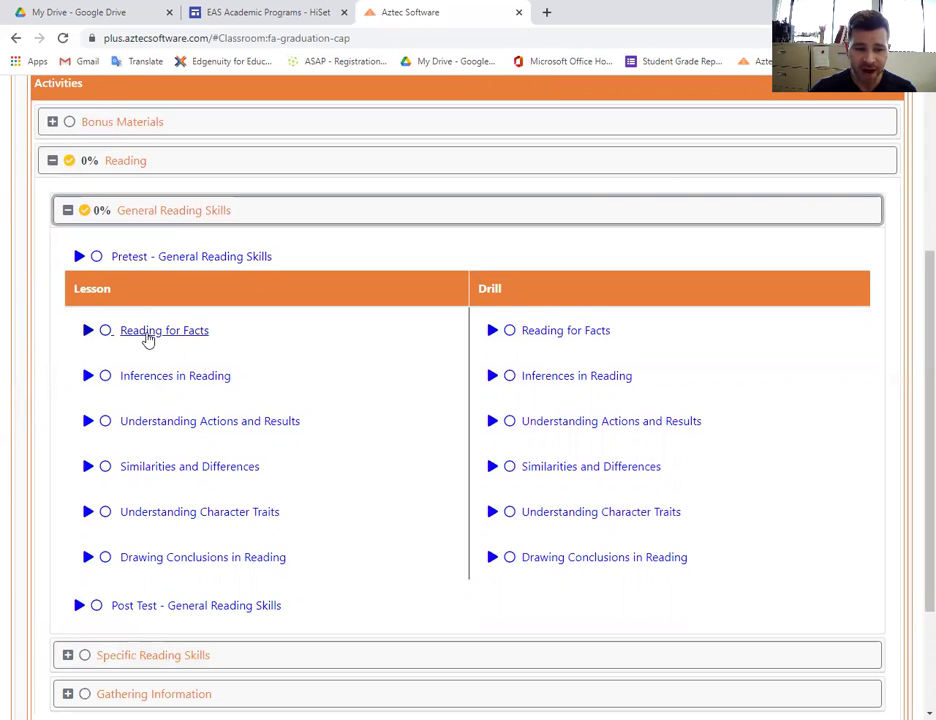
# Open the Reading for Facts lesson with audio muted, advance two pages, then exit it.
pyautogui.click(147, 338)
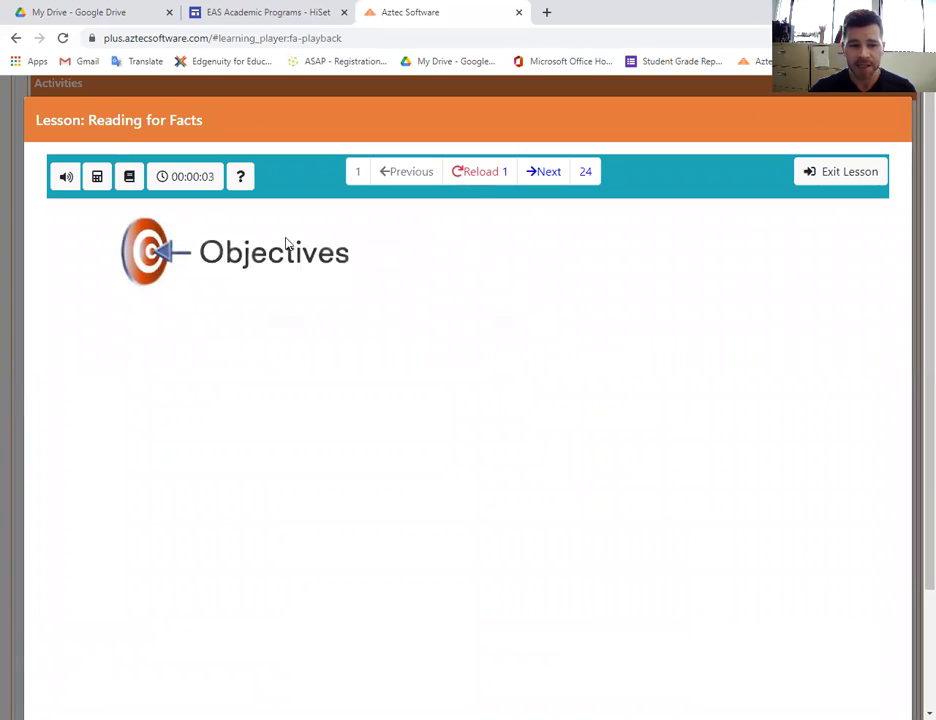
pyautogui.click(62, 181)
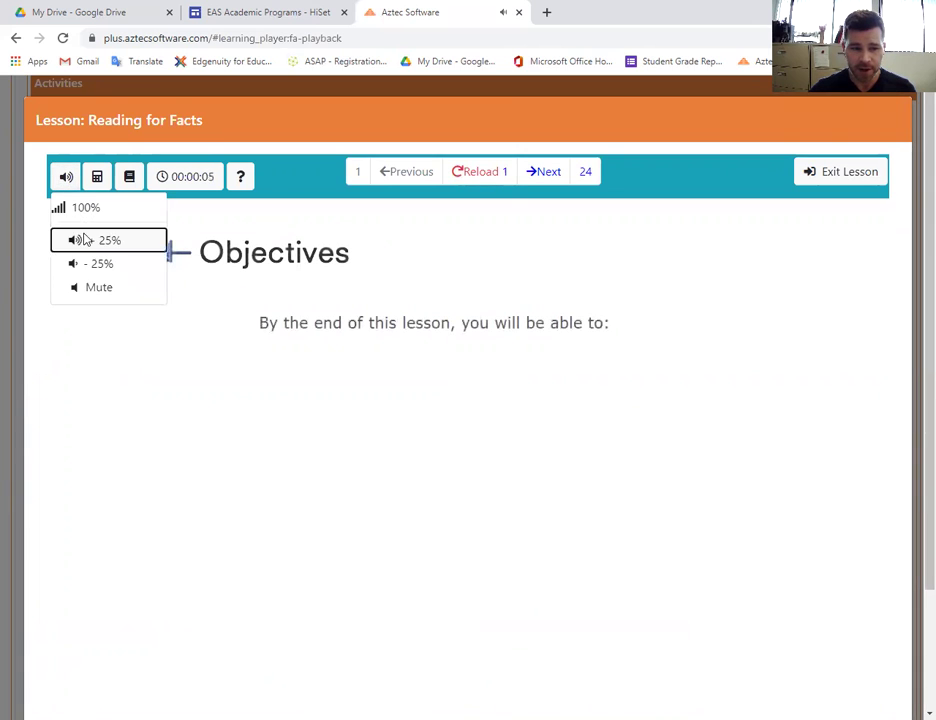
pyautogui.click(111, 294)
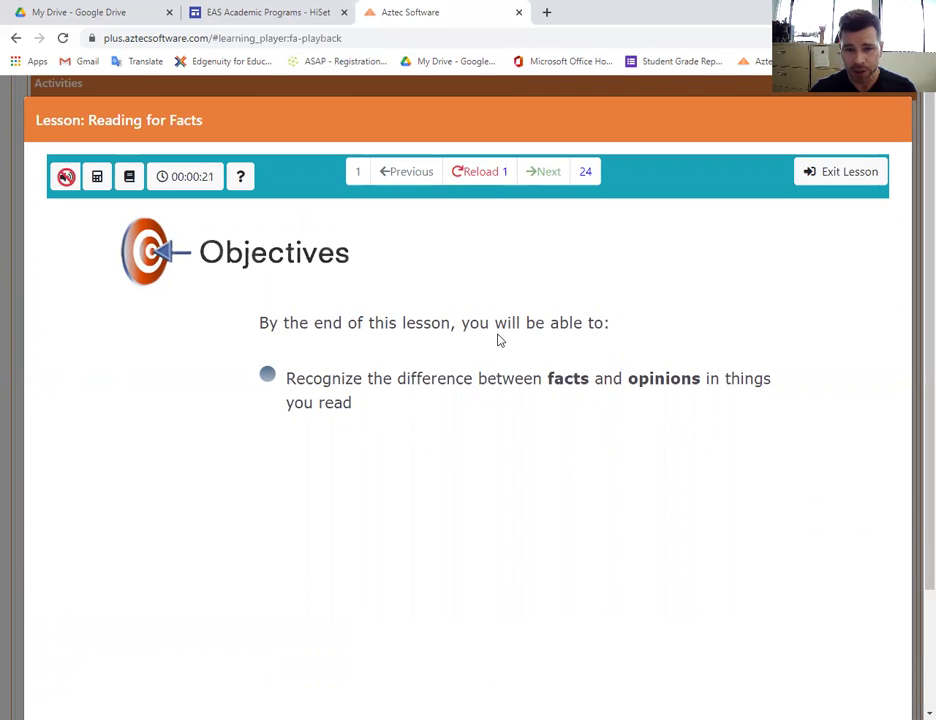
pyautogui.click(549, 173)
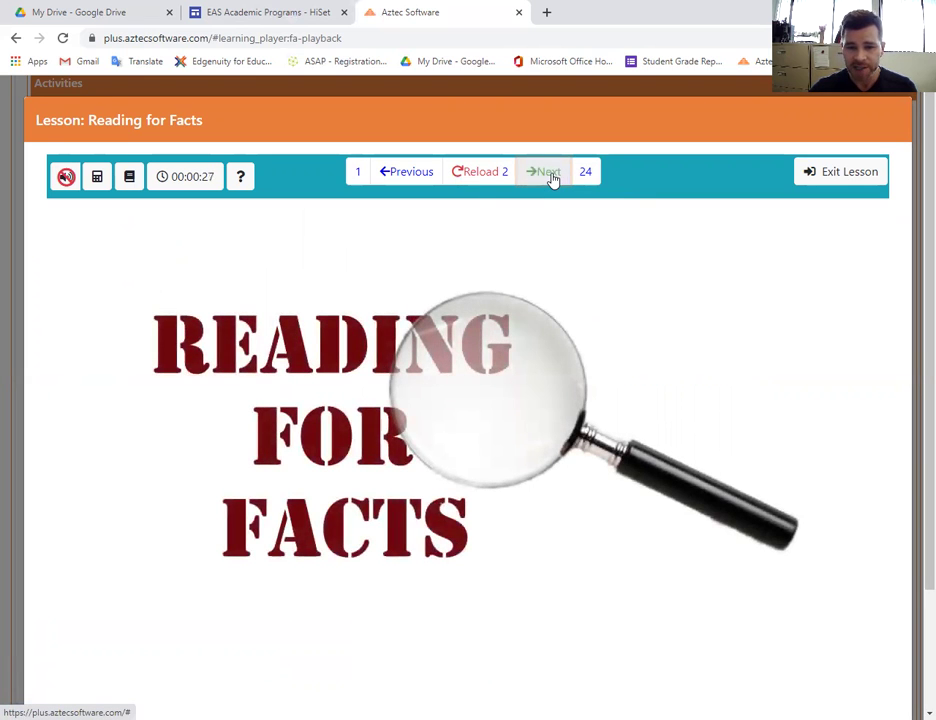
pyautogui.click(549, 173)
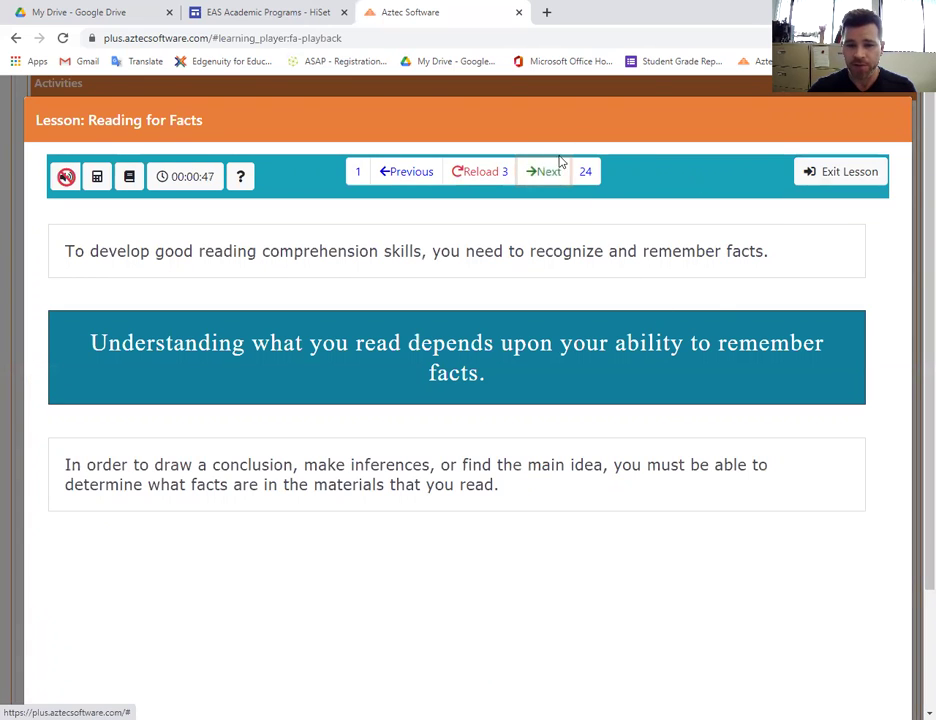
pyautogui.click(831, 172)
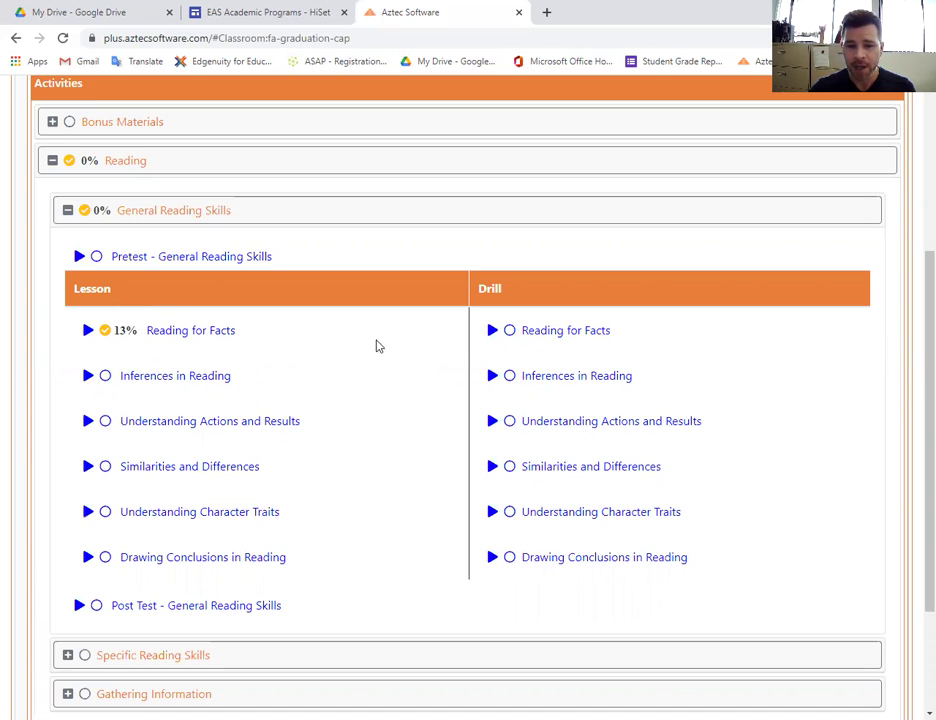
# Take the Reading for Facts drill, answering question 1 with A (Fact), and submit it.
pyautogui.click(553, 335)
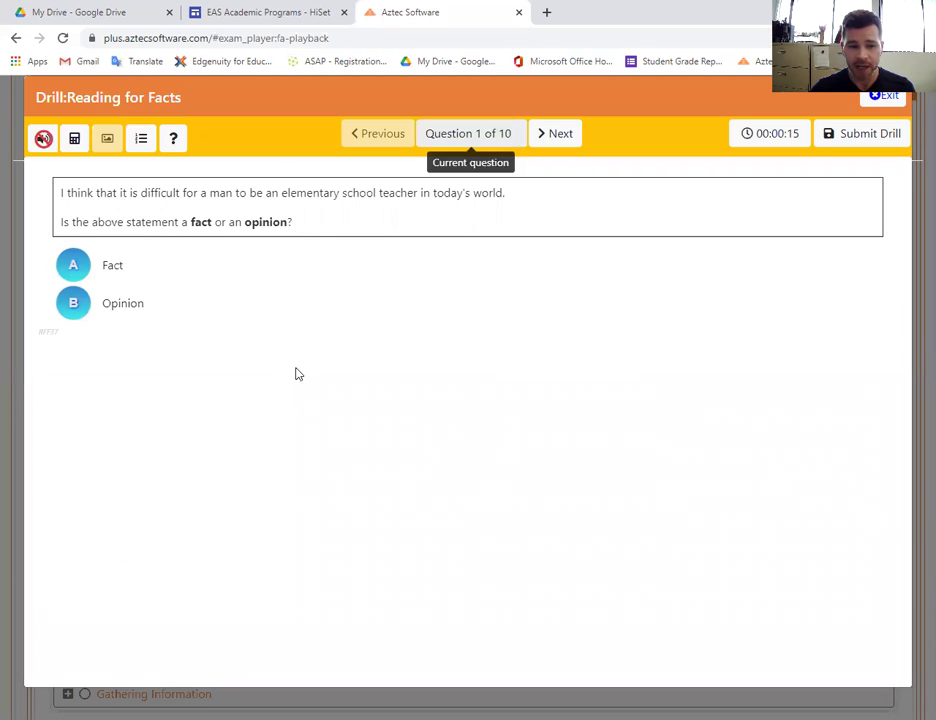
pyautogui.click(70, 268)
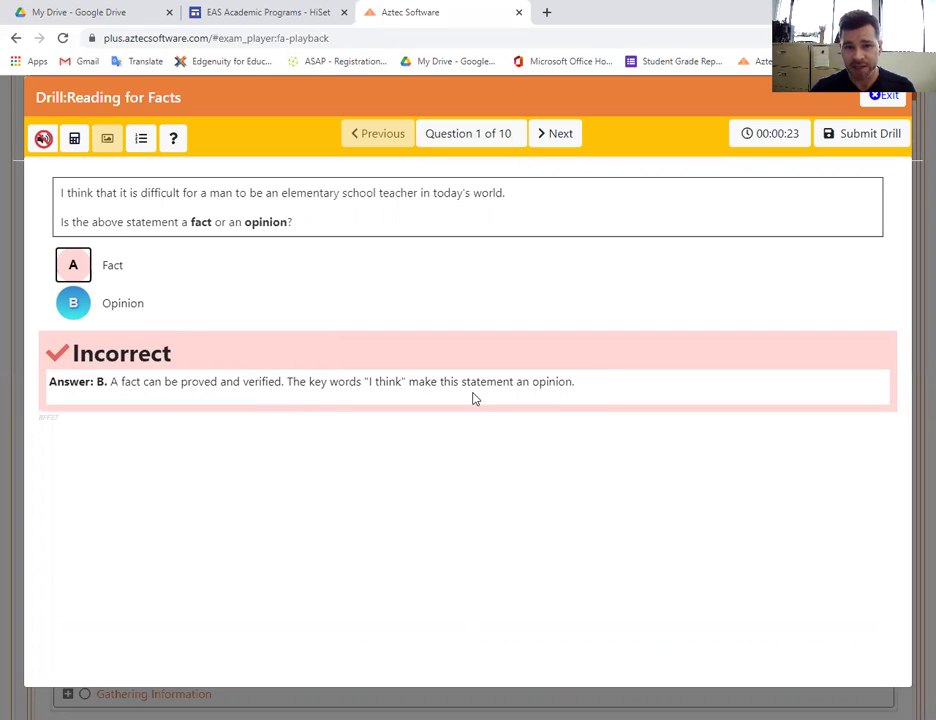
pyautogui.click(548, 145)
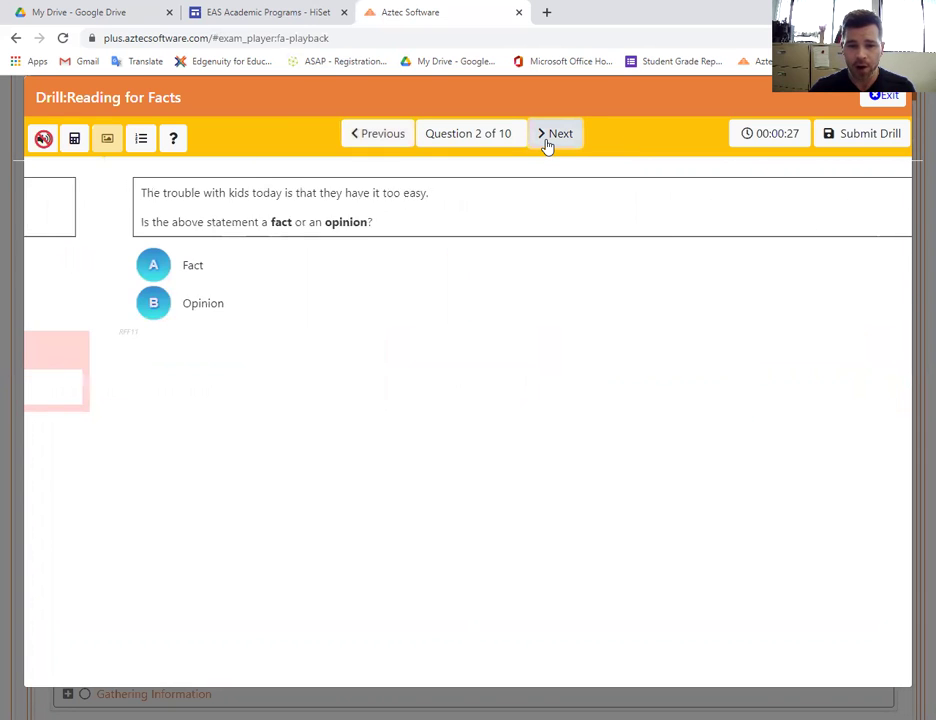
pyautogui.click(873, 133)
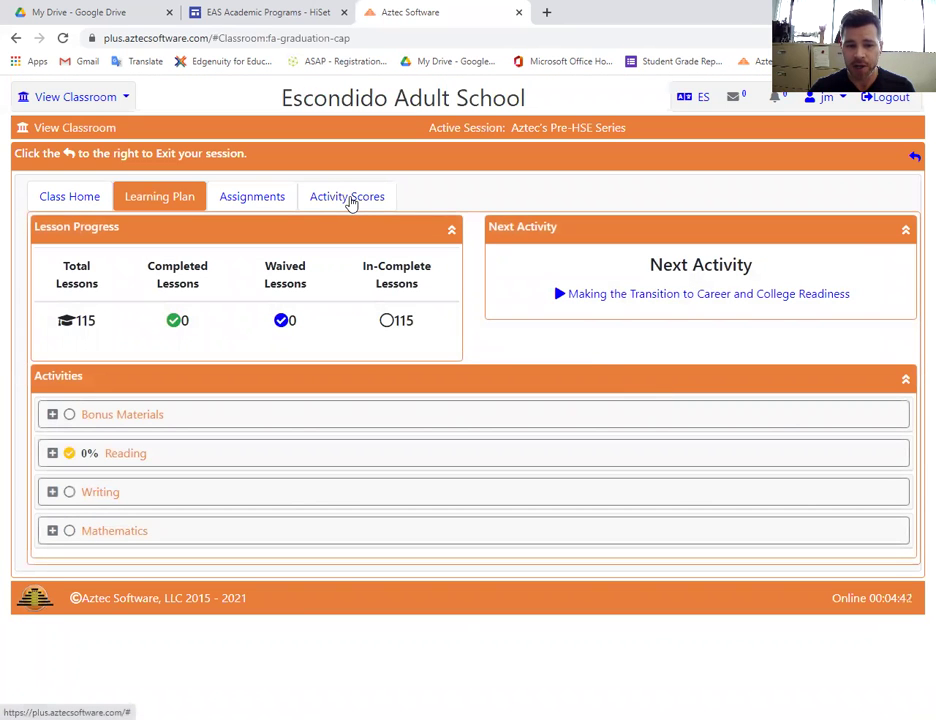
# Open Activity Scores and scroll to the Drills/Flash table showing Reading for Facts at 0%.
pyautogui.click(351, 202)
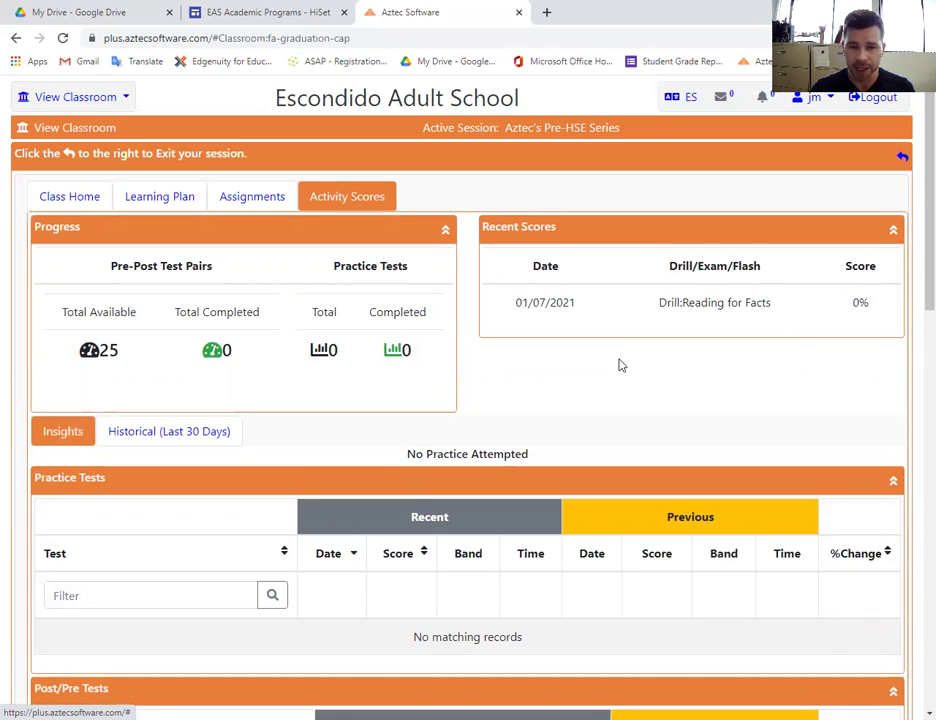
pyautogui.scroll(-6, 640, 376)
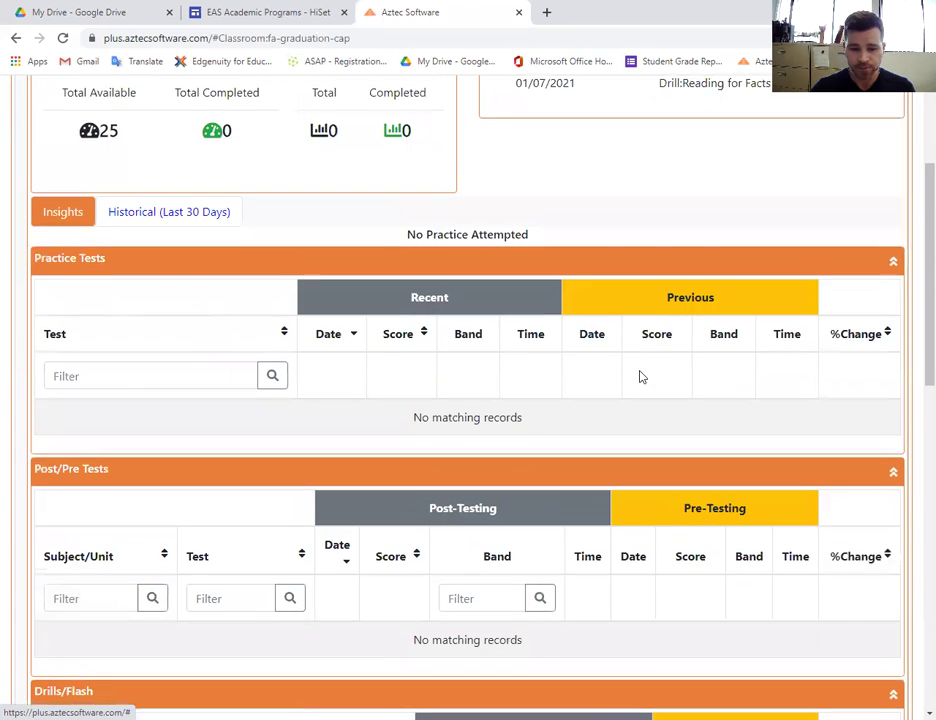
pyautogui.scroll(-2, 640, 376)
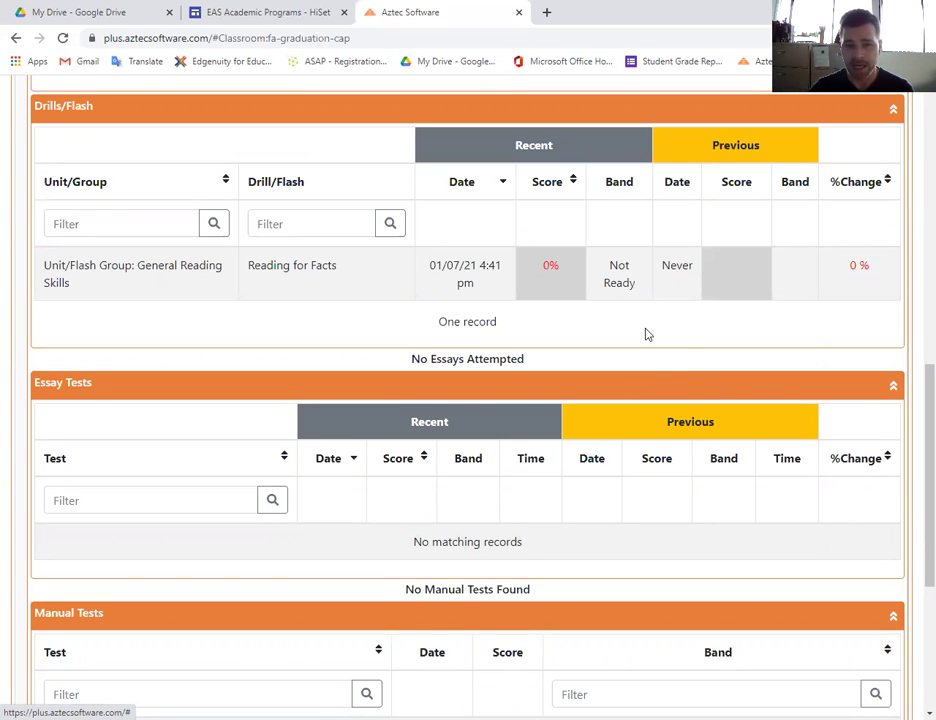
pyautogui.scroll(-3, 645, 340)
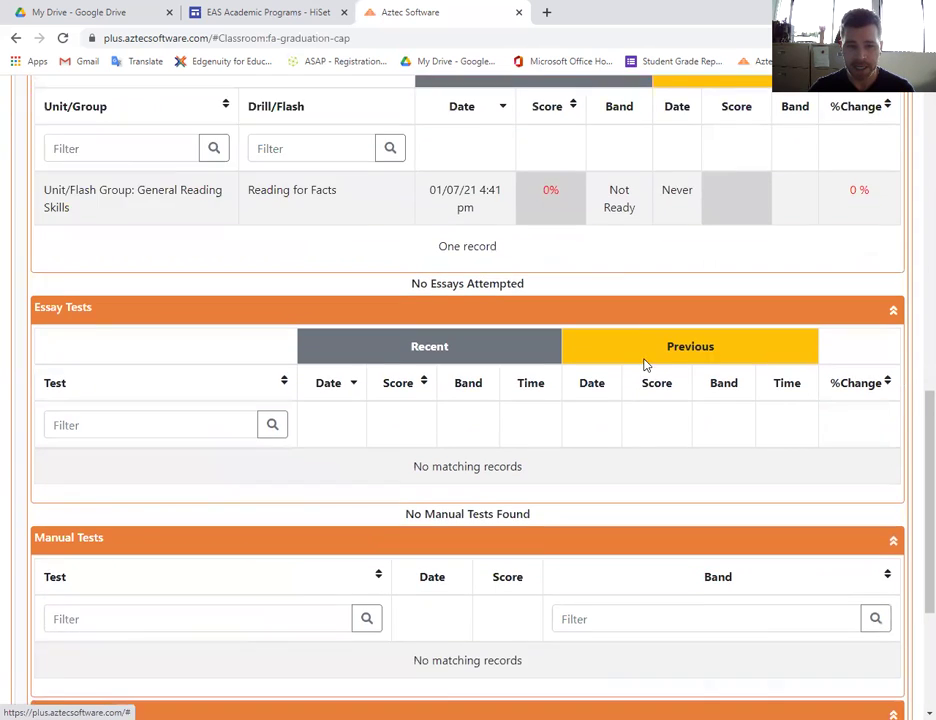
pyautogui.scroll(3, 645, 369)
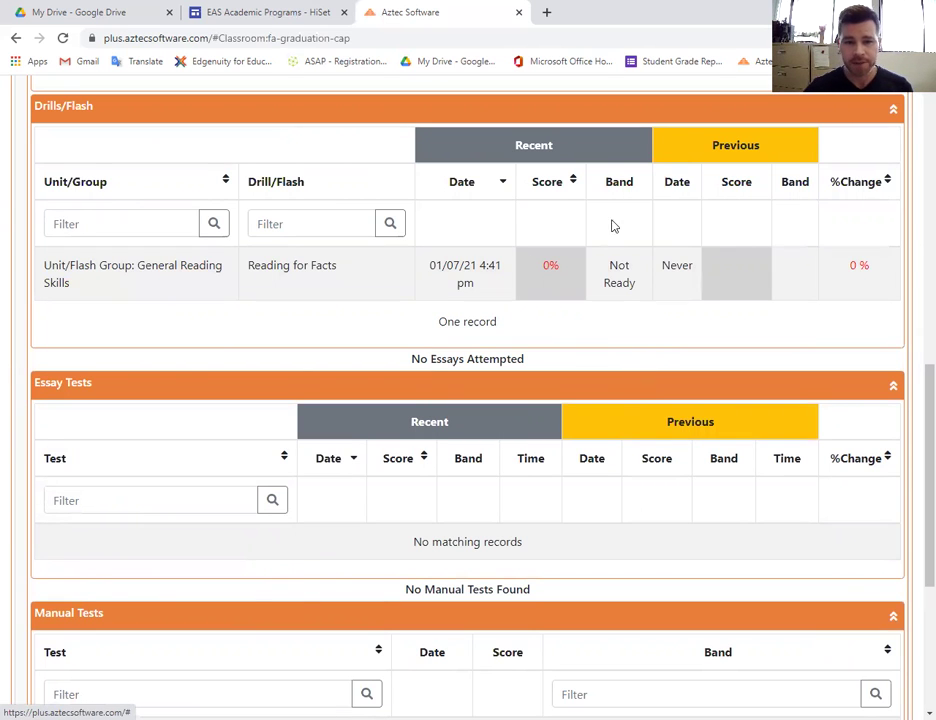
pyautogui.scroll(-1, 610, 255)
pyautogui.scroll(10, 615, 258)
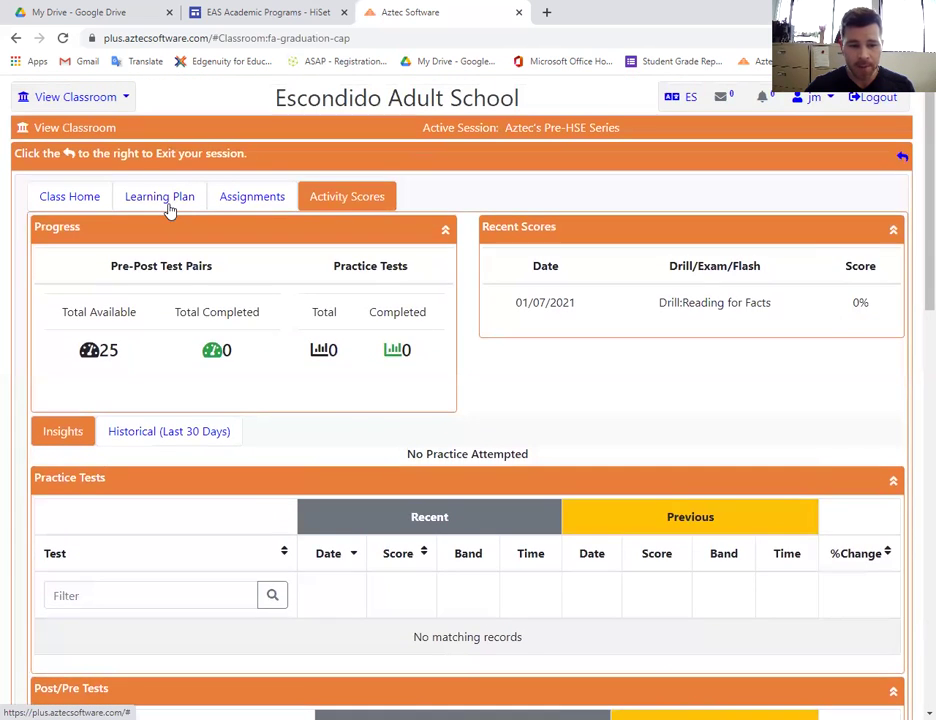
# Return to the Learning Plan and expand Reading > Specific Reading Skills.
pyautogui.click(170, 207)
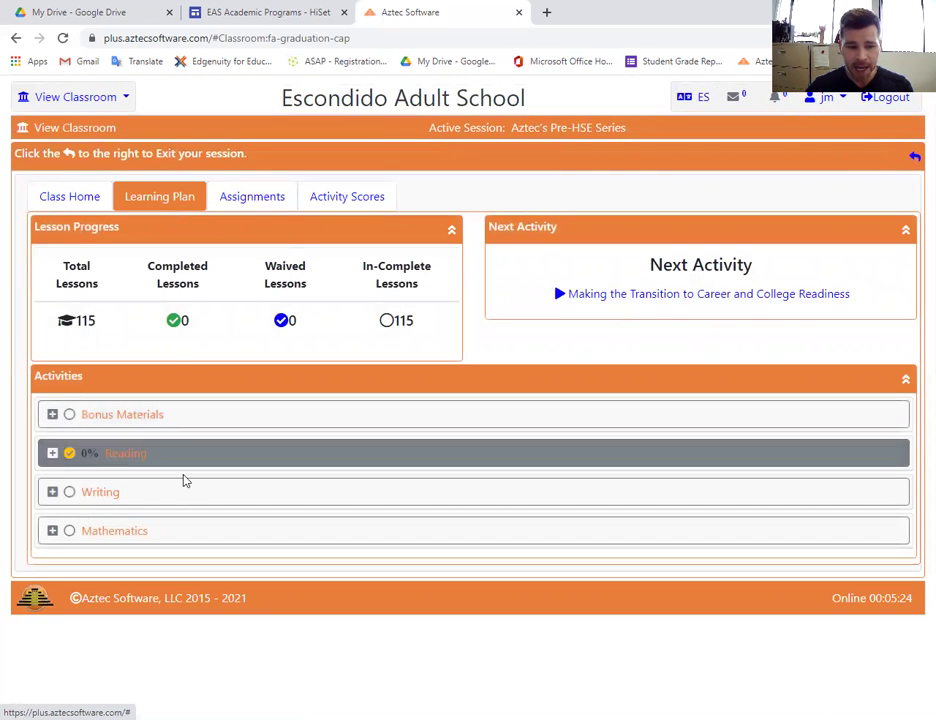
pyautogui.click(124, 460)
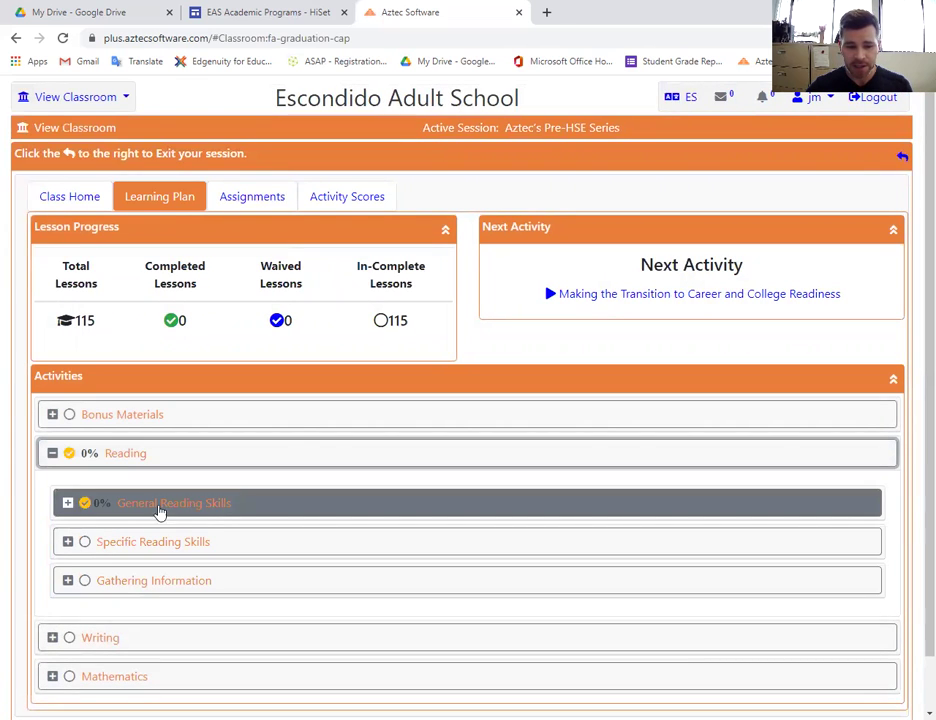
pyautogui.click(144, 552)
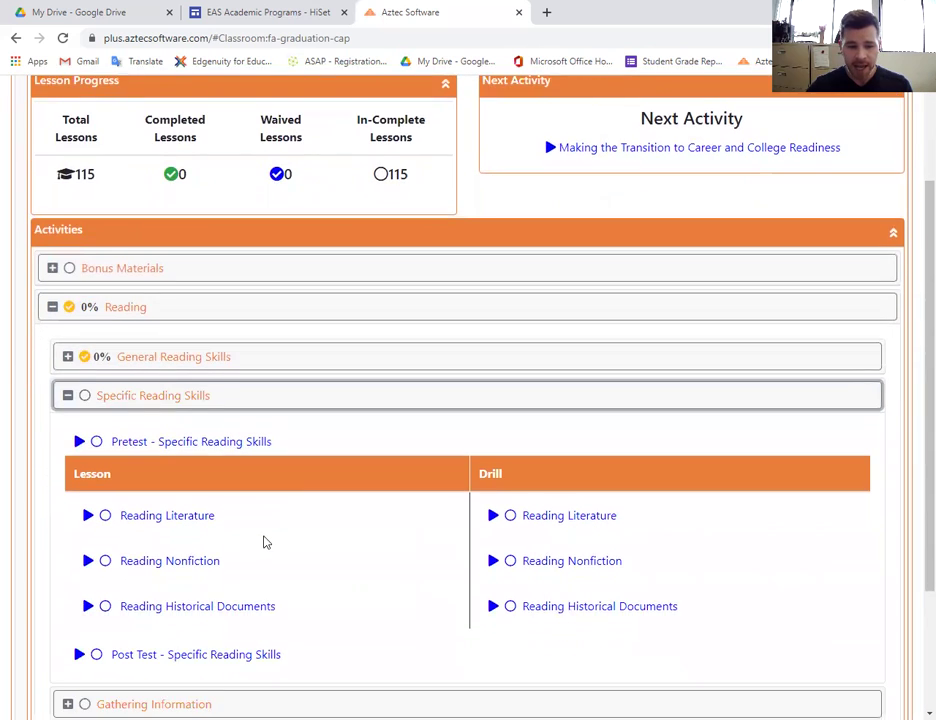
pyautogui.scroll(-2, 263, 540)
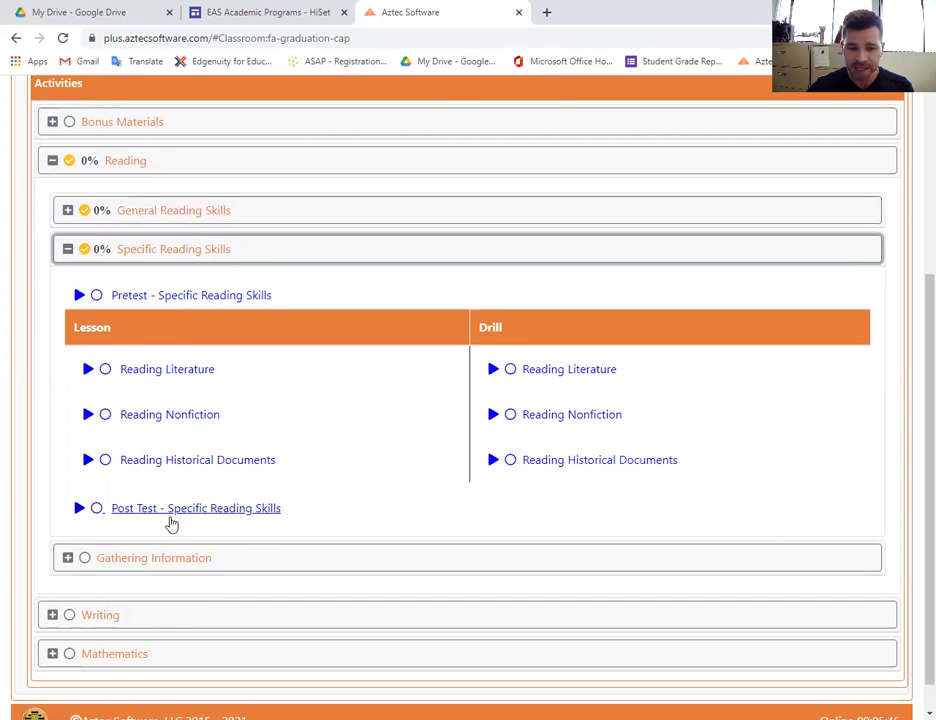
pyautogui.scroll(5, 418, 484)
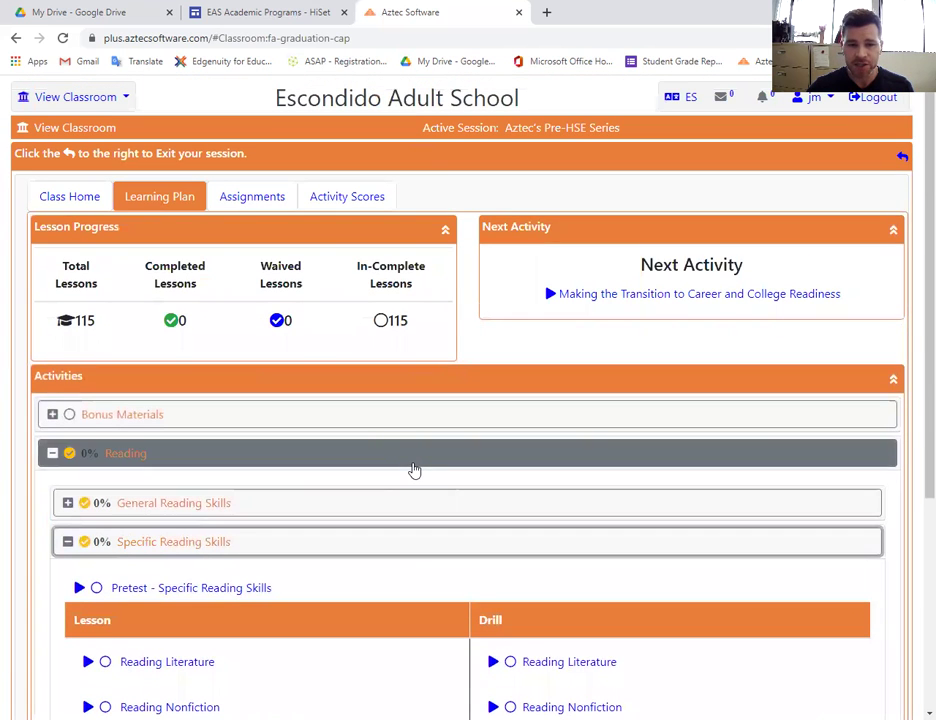
pyautogui.click(82, 100)
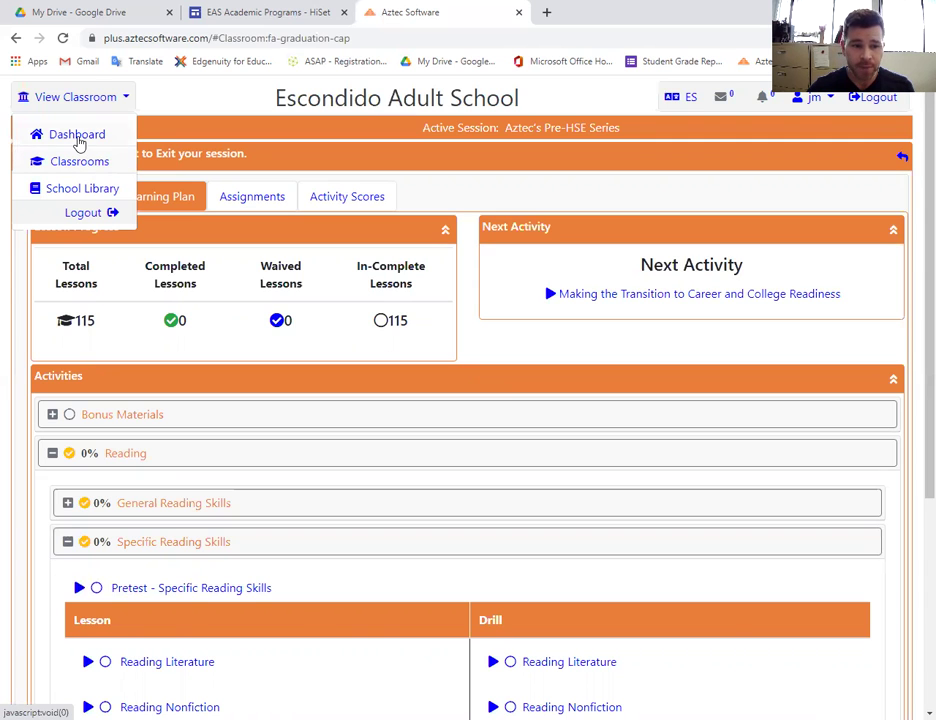
# Go from the dashboard to Classrooms and enter Aztec's HiSET Prep Solution, showing Class Home with 1 of 102 activities done.
pyautogui.click(78, 136)
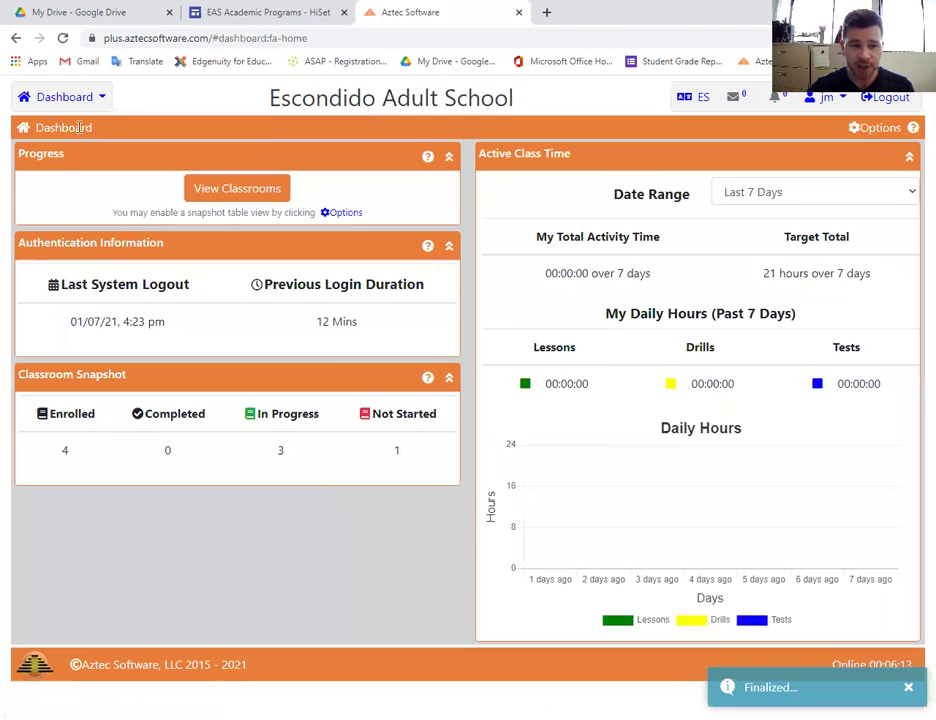
pyautogui.click(82, 100)
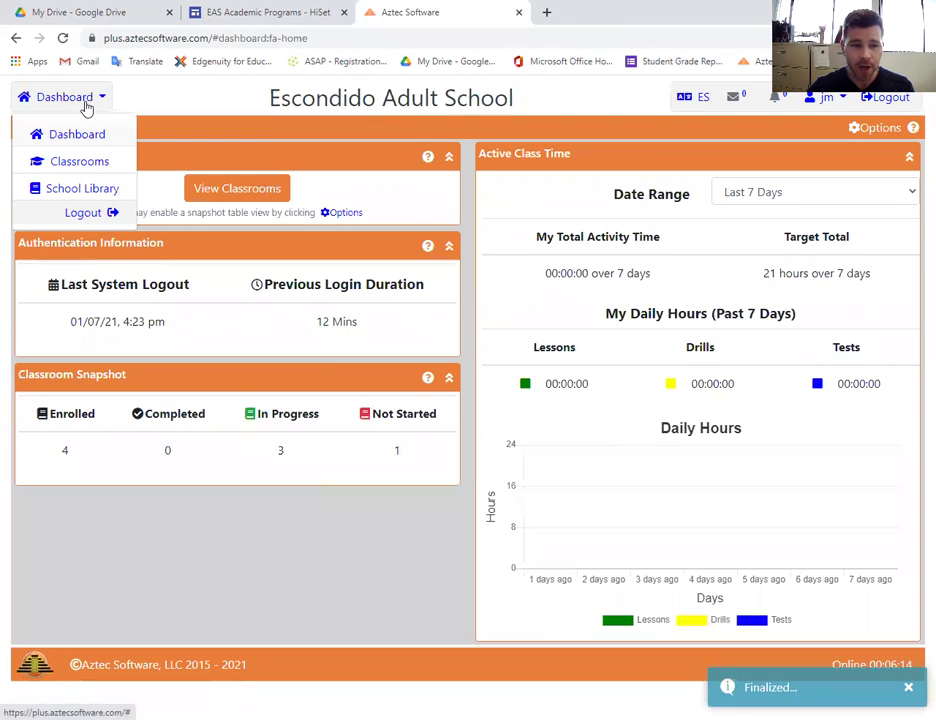
pyautogui.click(100, 173)
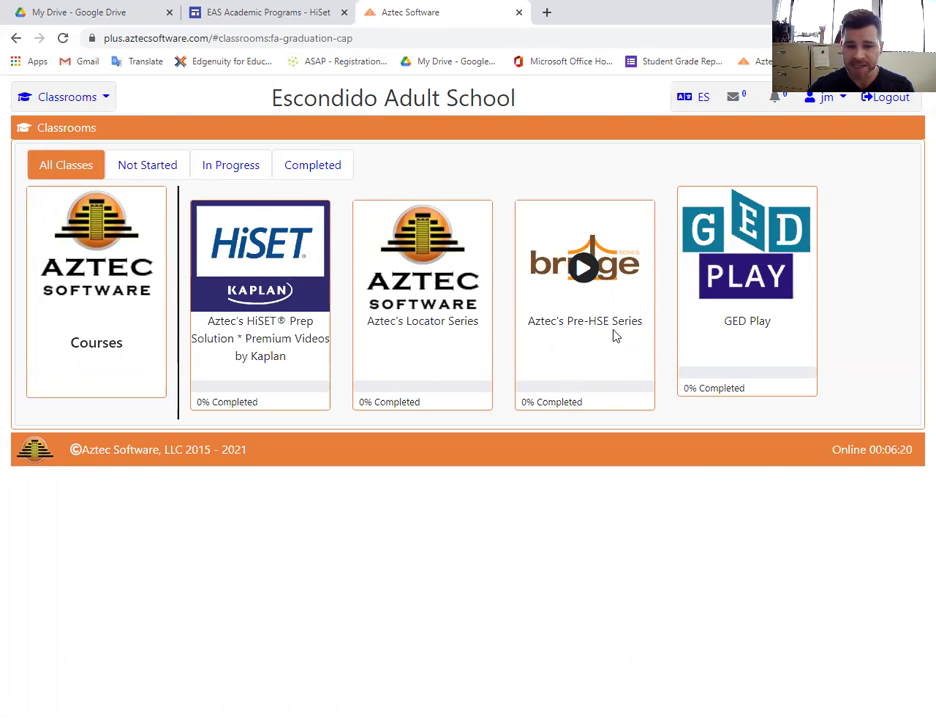
pyautogui.click(254, 264)
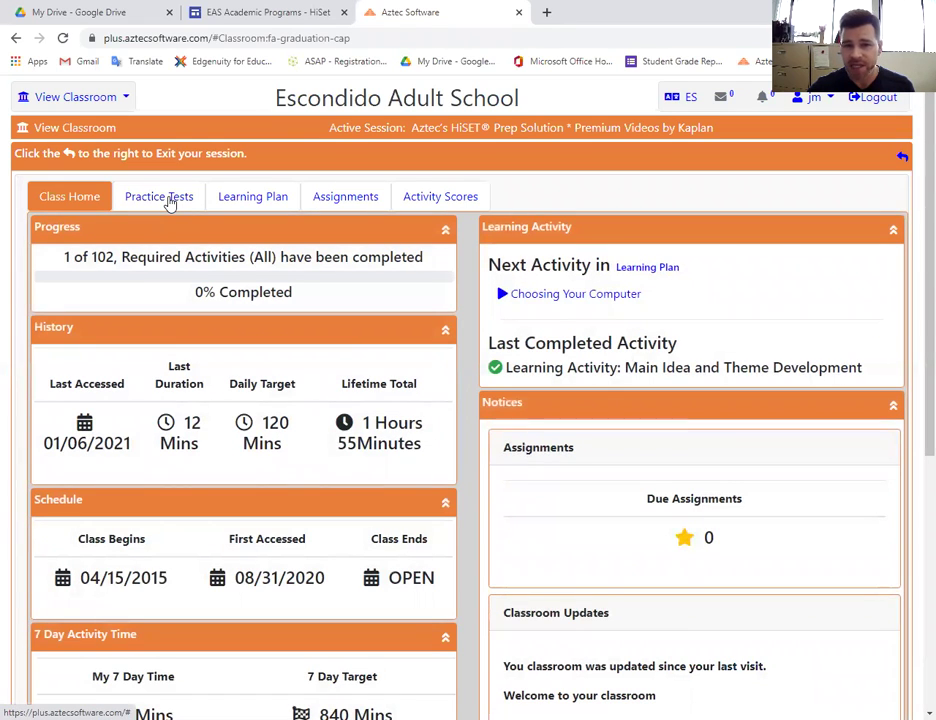
# In the Learning Plan, expand Language Arts – Reading and then its Key Ideas and Details unit.
pyautogui.click(242, 203)
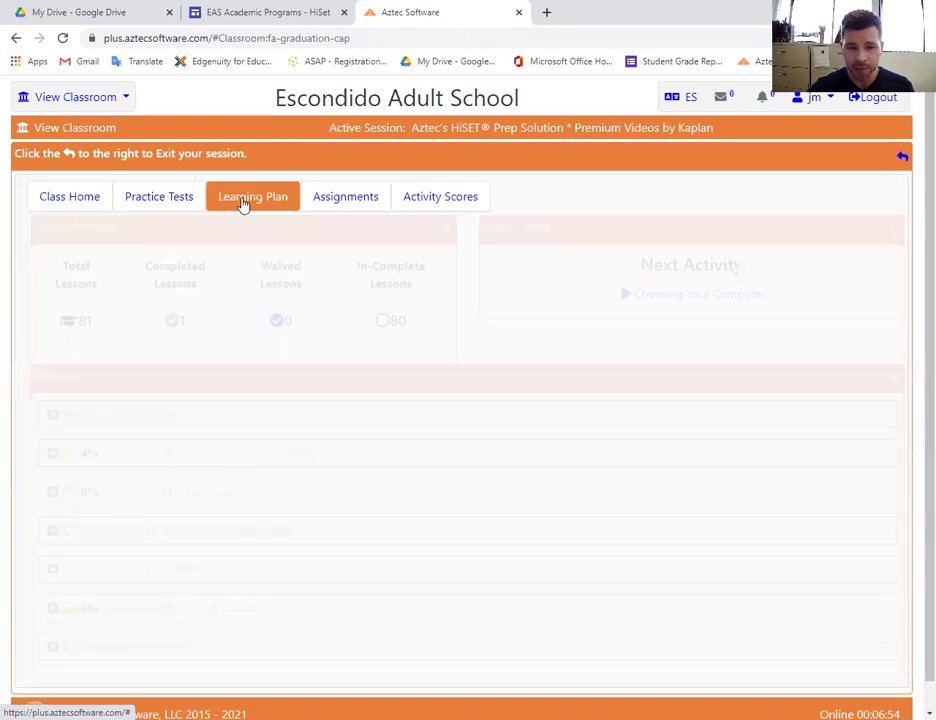
pyautogui.scroll(-1, 300, 395)
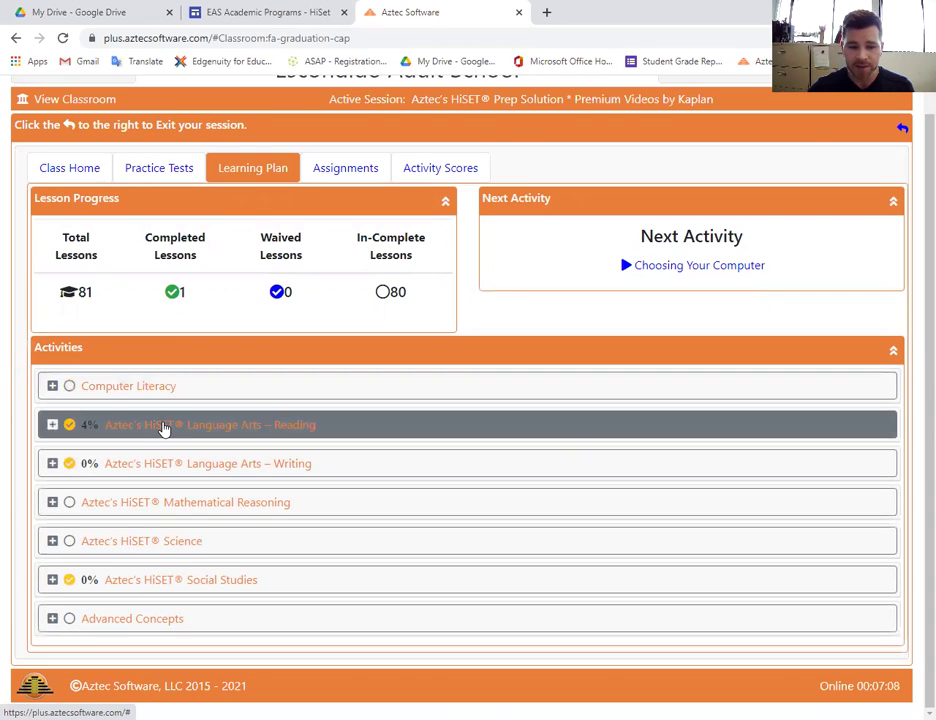
pyautogui.click(163, 428)
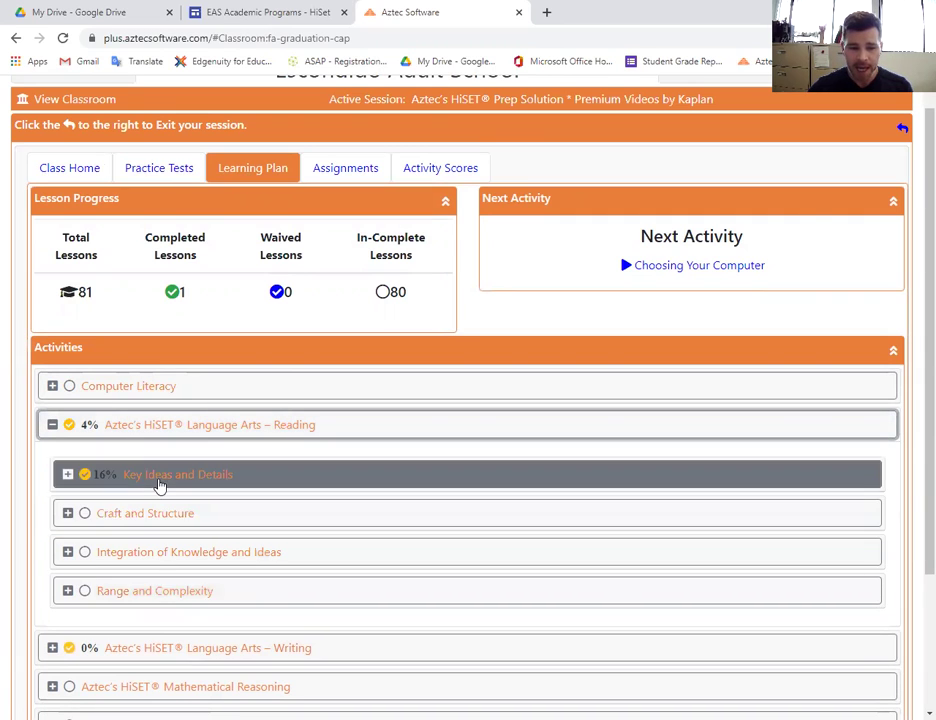
pyautogui.click(160, 484)
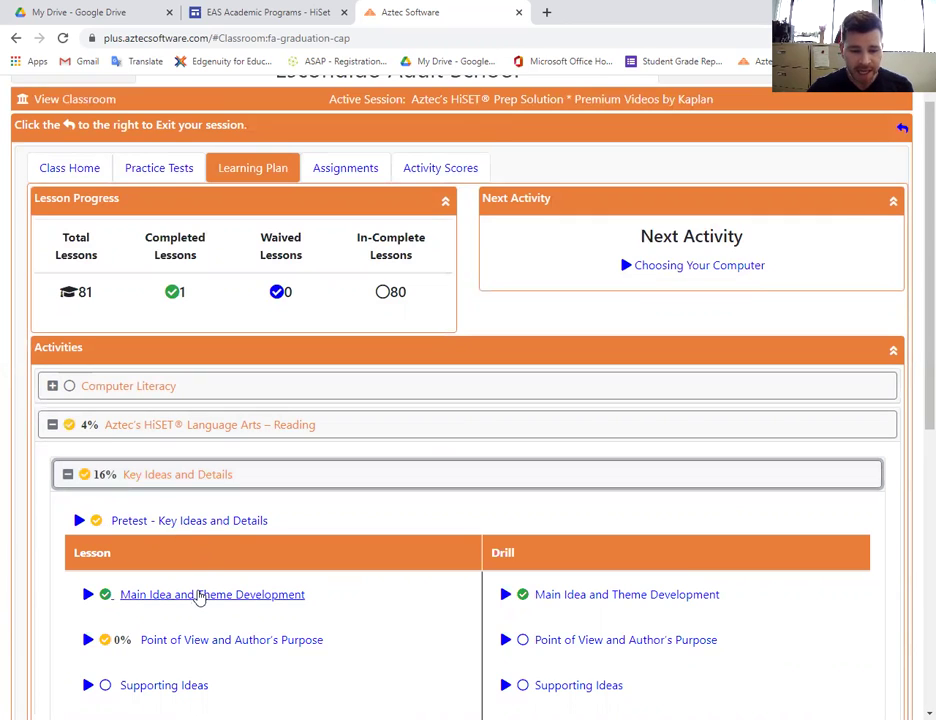
# Run the Main Idea and Theme Development lesson to its last page (36) and exit.
pyautogui.click(198, 596)
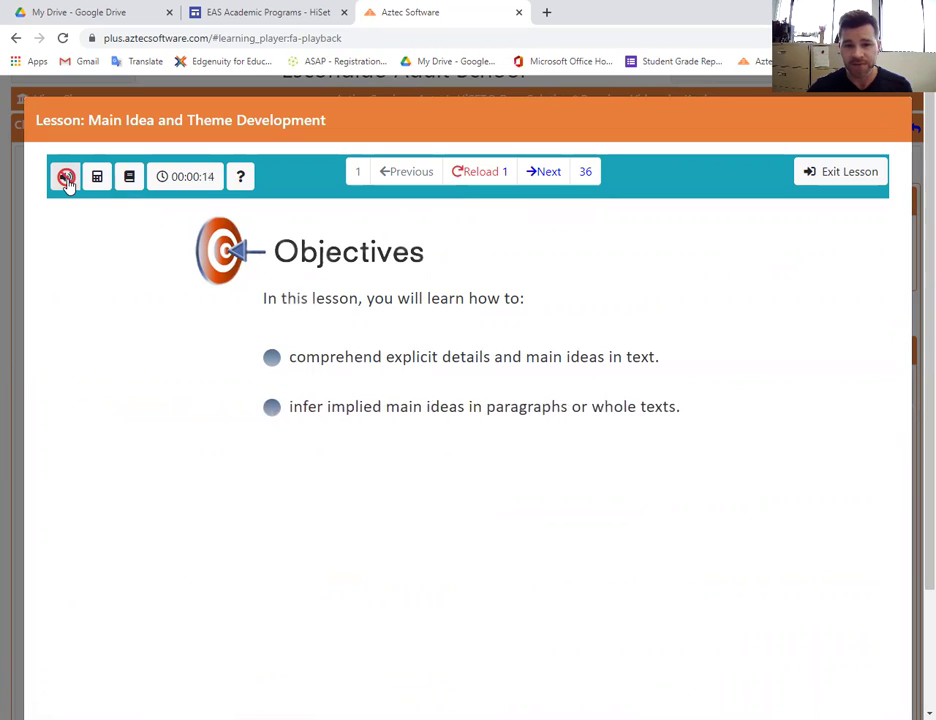
pyautogui.click(587, 172)
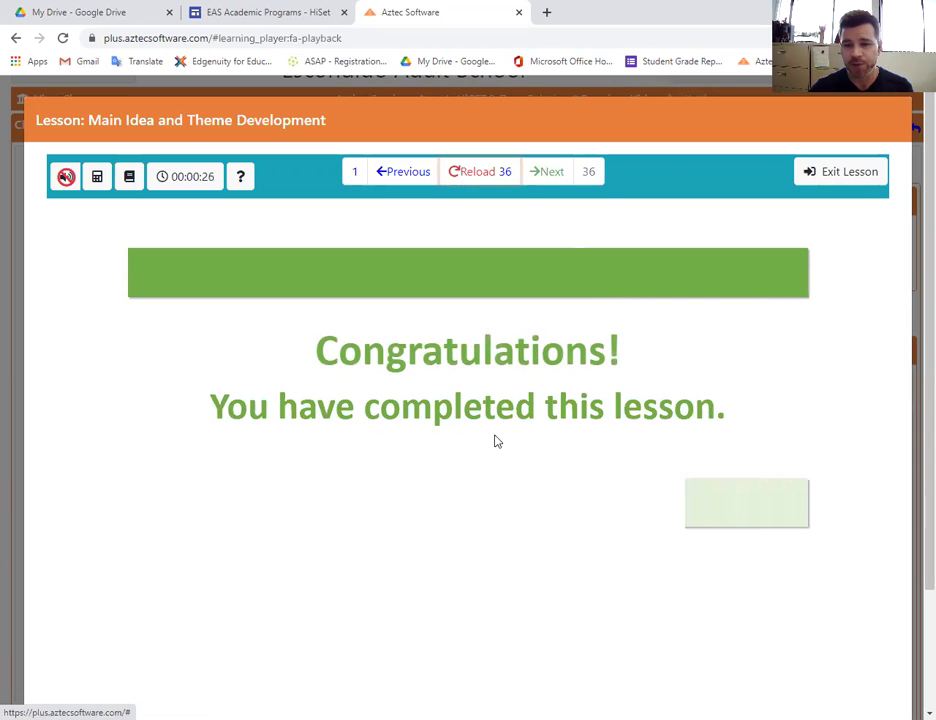
pyautogui.click(843, 173)
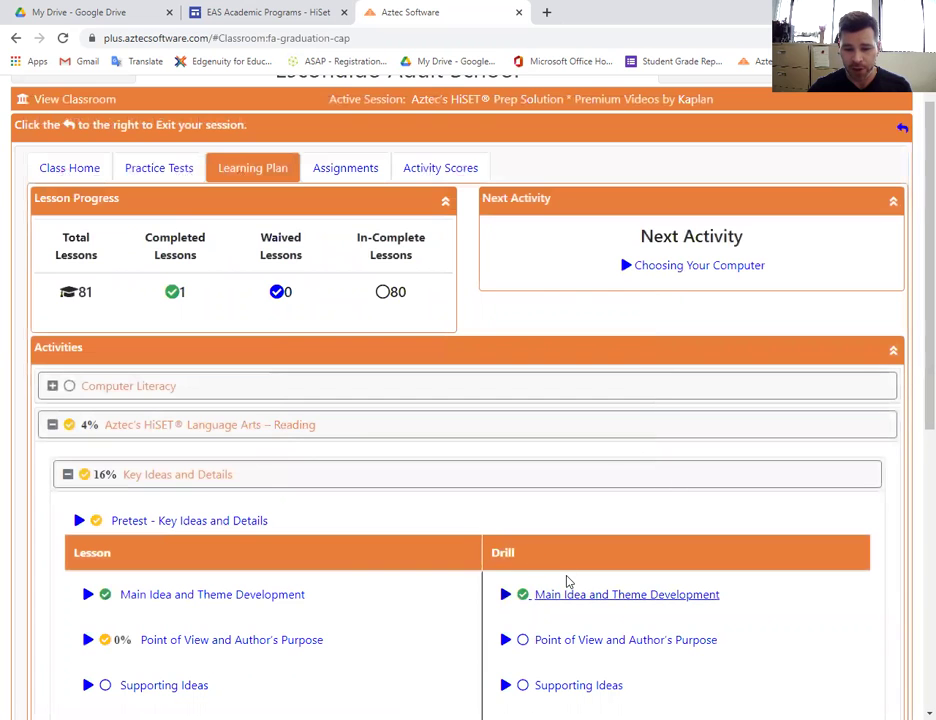
# Answer B on the Main Idea and Theme Development drill's first question, go to question 2, then submit.
pyautogui.click(566, 583)
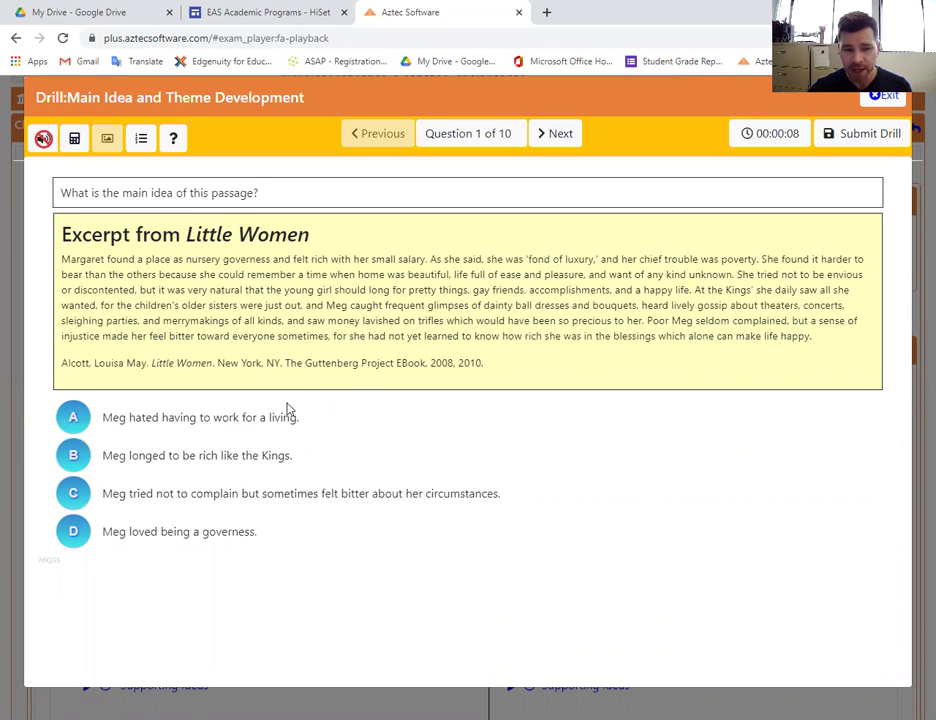
pyautogui.click(70, 454)
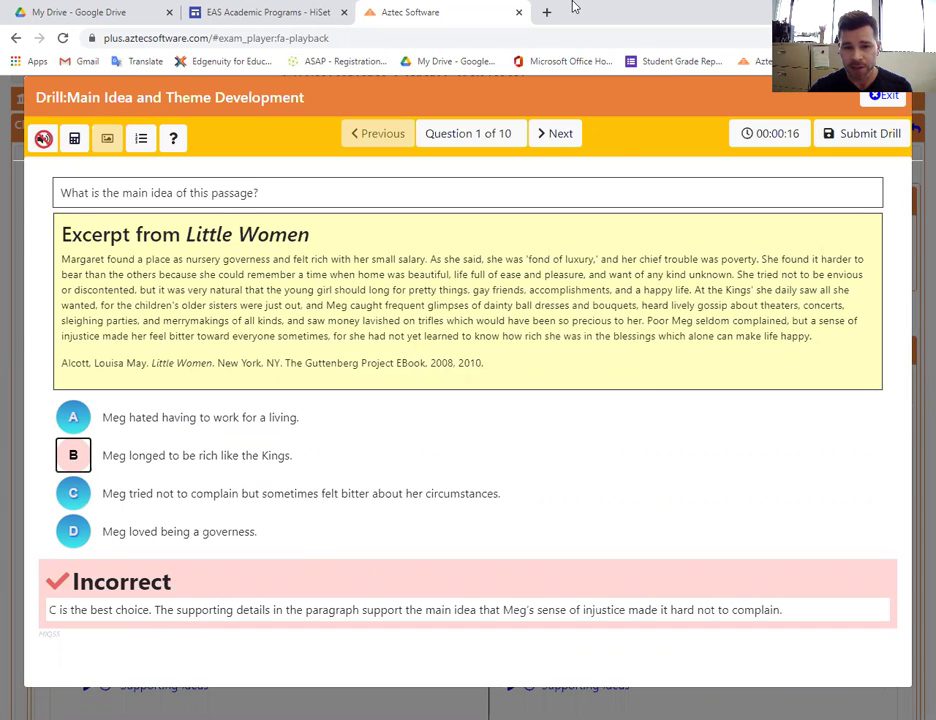
pyautogui.click(551, 140)
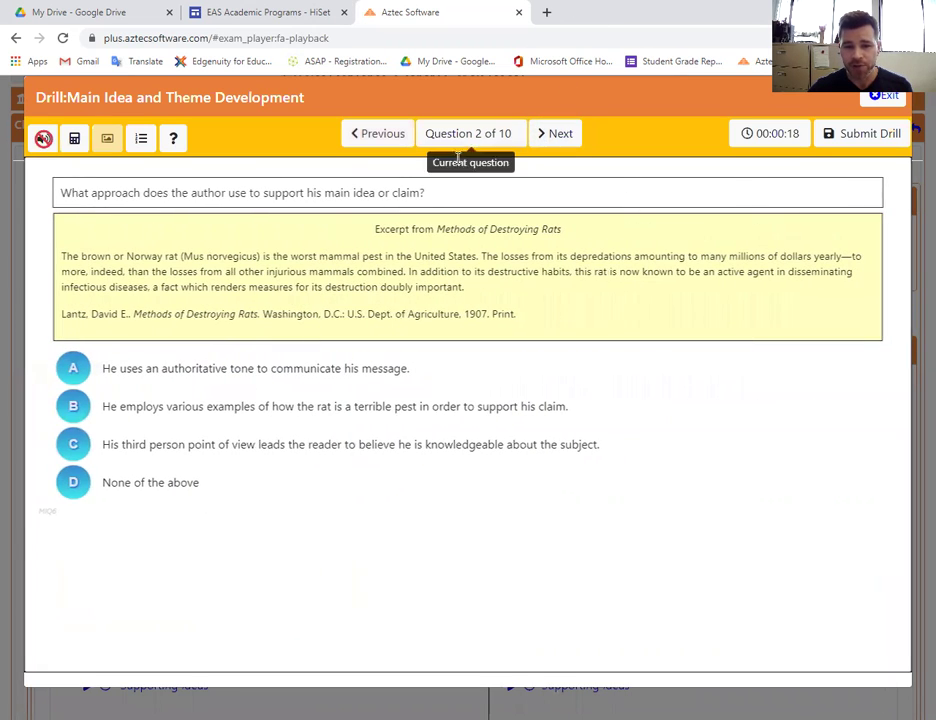
pyautogui.click(857, 138)
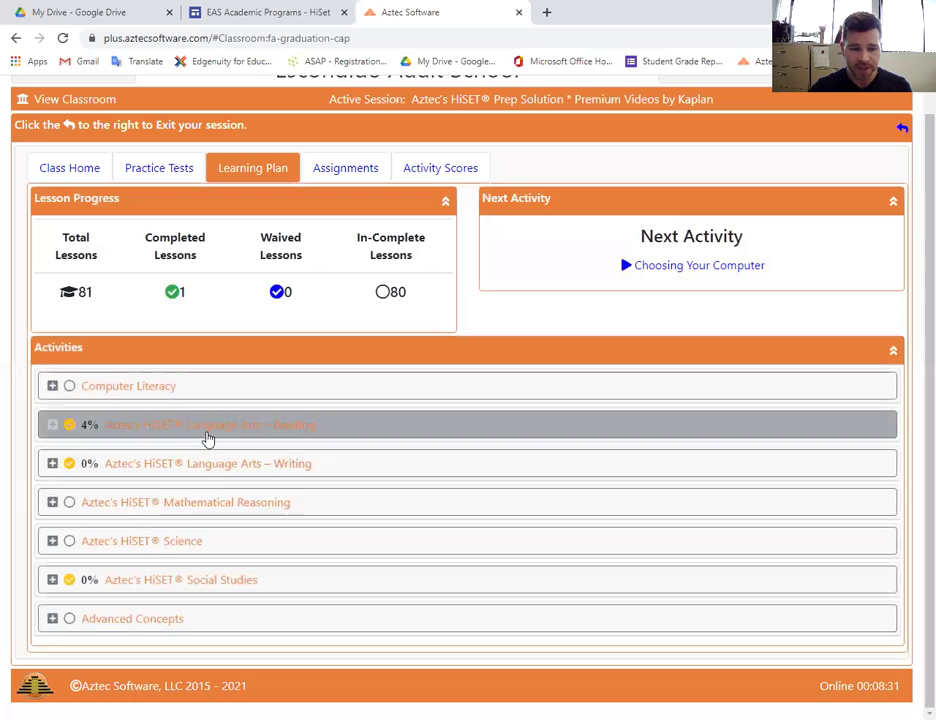
# Expand Language Arts – Reading > Key Ideas and Details, launch its post test, then exit at question 1.
pyautogui.click(204, 428)
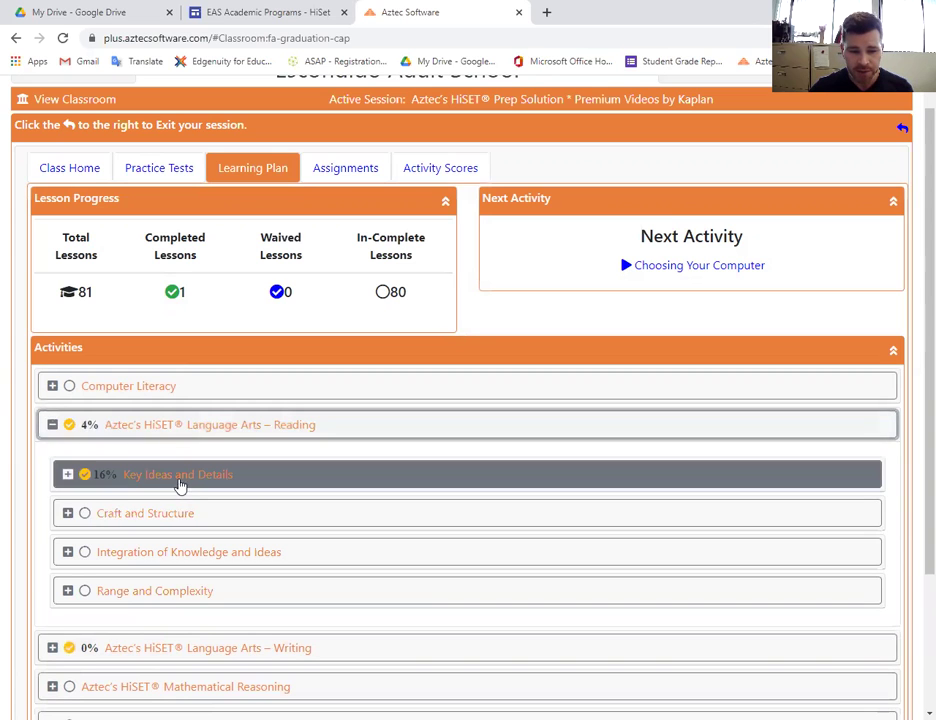
pyautogui.click(188, 478)
pyautogui.scroll(-4, 246, 507)
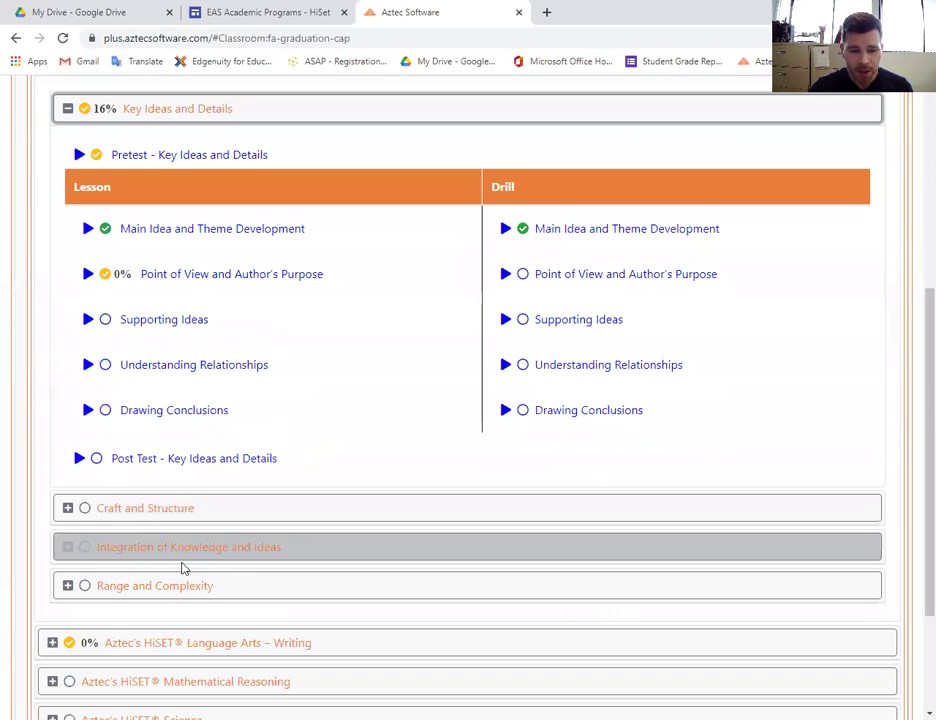
pyautogui.click(146, 466)
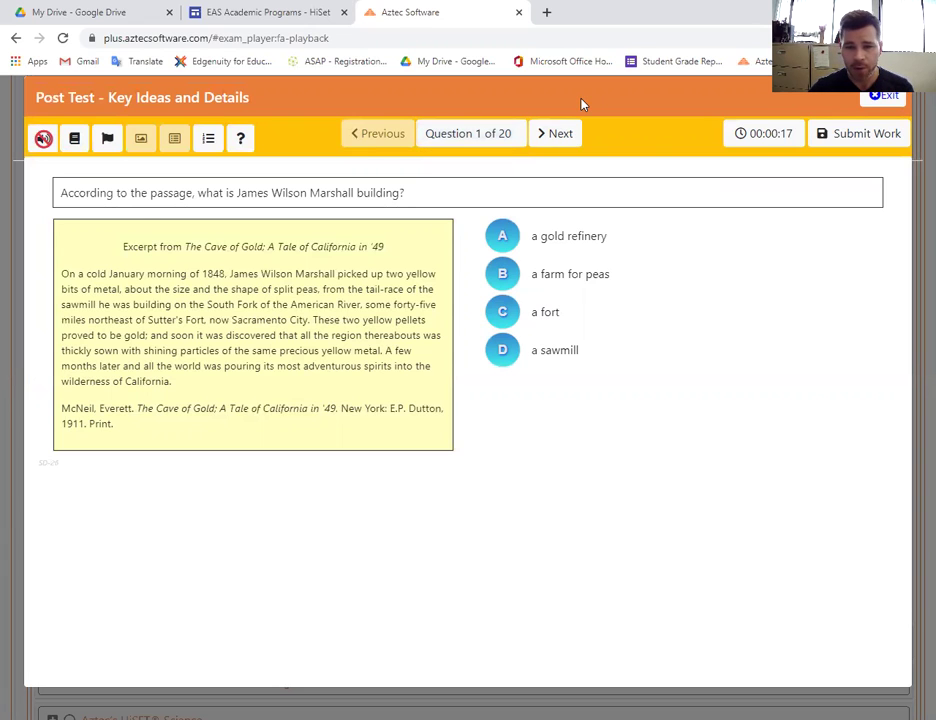
pyautogui.click(880, 95)
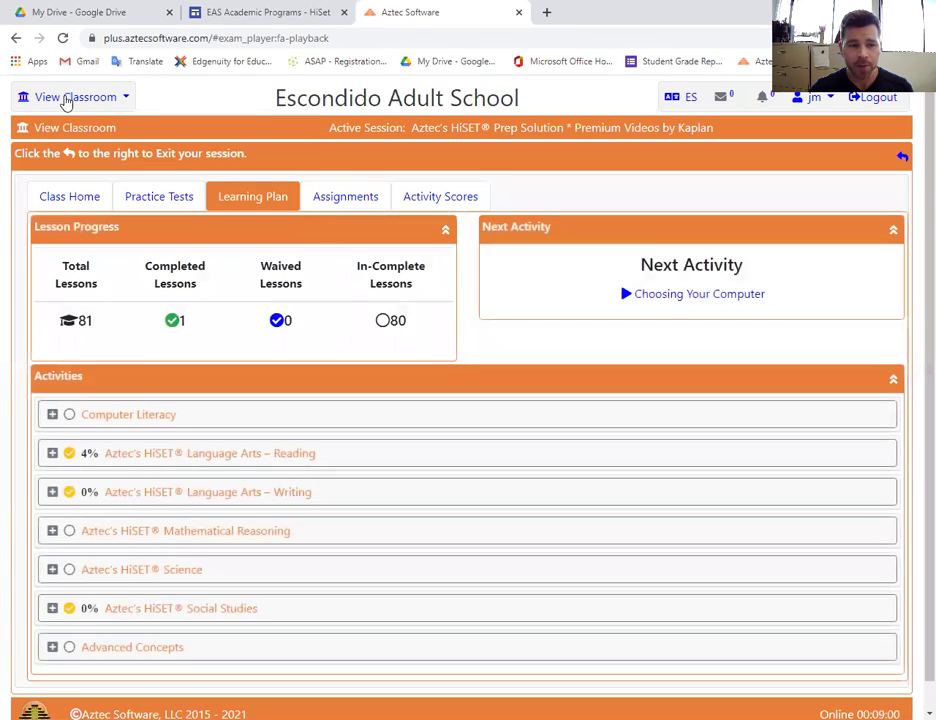
# Return via Dashboard and Classrooms to the HiSET classroom and show its Practice Tests tab.
pyautogui.click(65, 99)
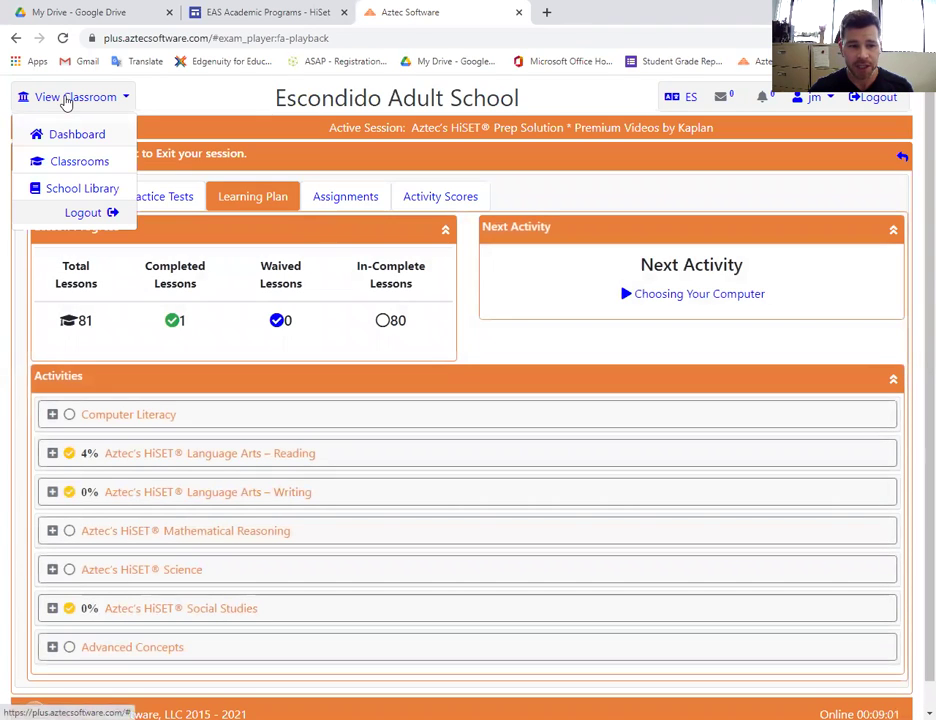
pyautogui.click(77, 136)
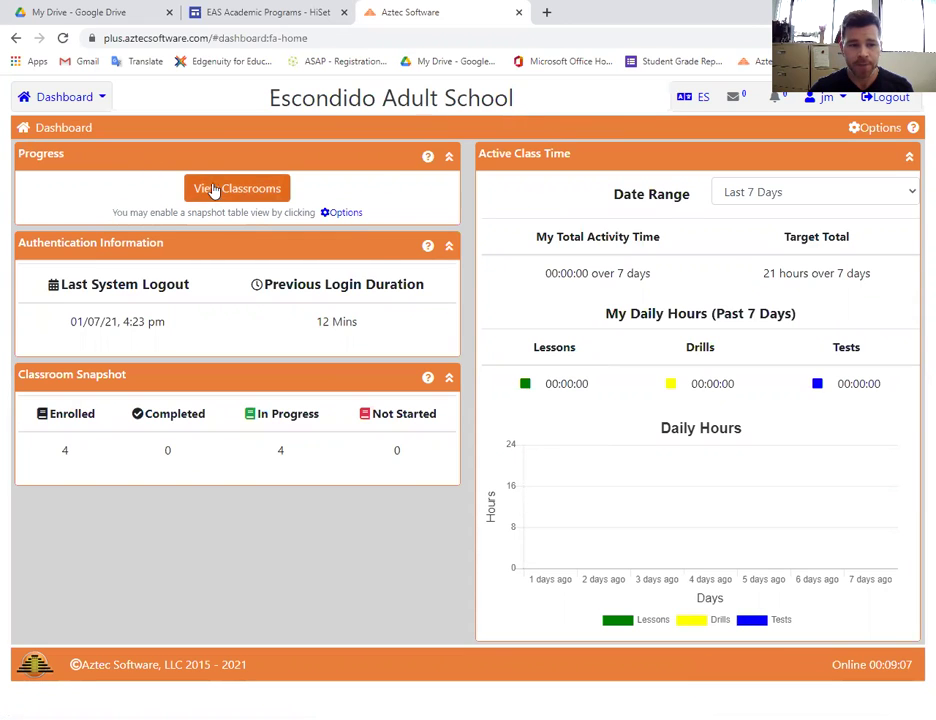
pyautogui.click(63, 97)
pyautogui.click(70, 163)
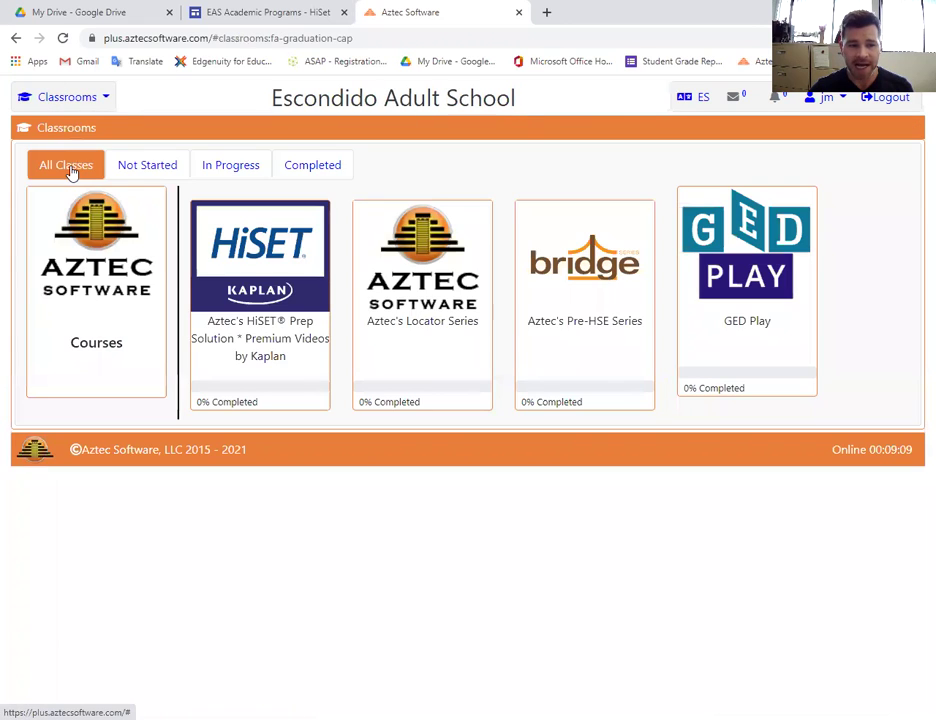
pyautogui.click(258, 280)
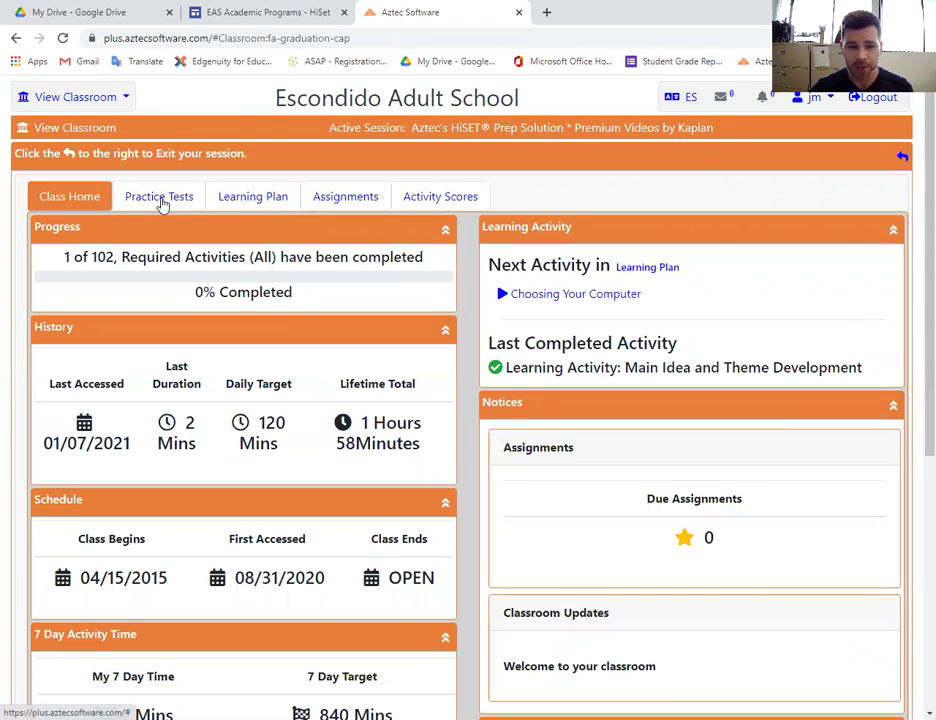
pyautogui.click(162, 203)
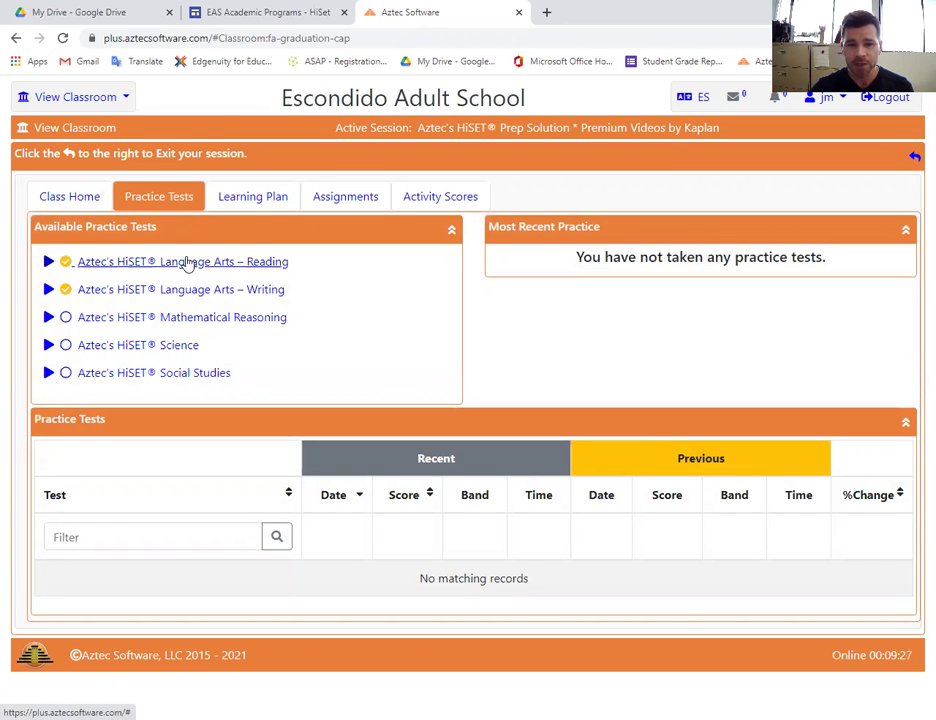
# Launch the Language Arts – Reading practice test and advance to question 2 of 50.
pyautogui.click(186, 264)
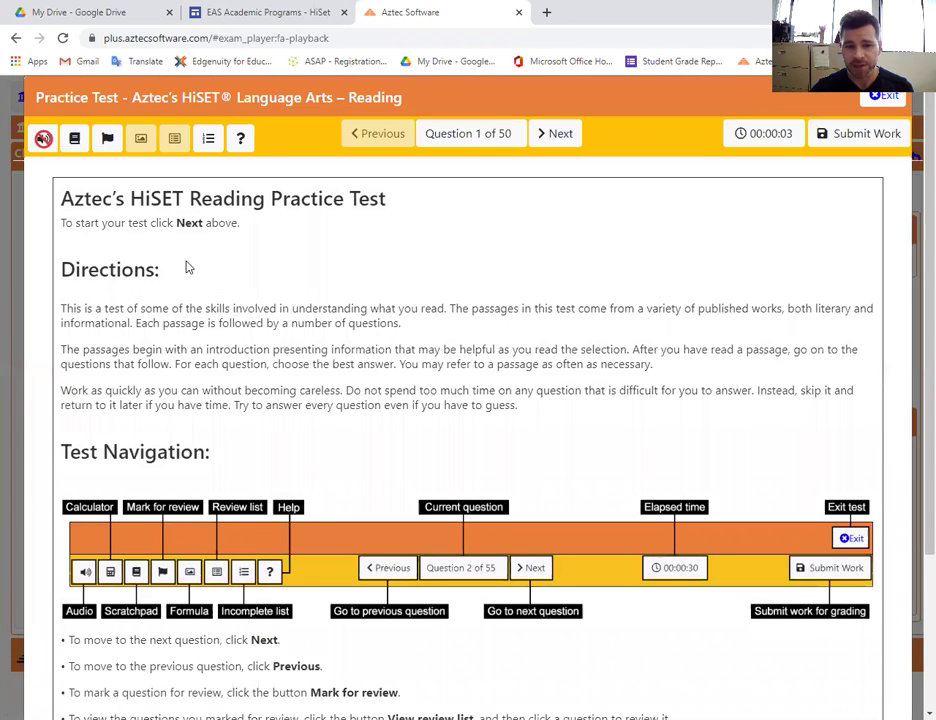
pyautogui.click(553, 138)
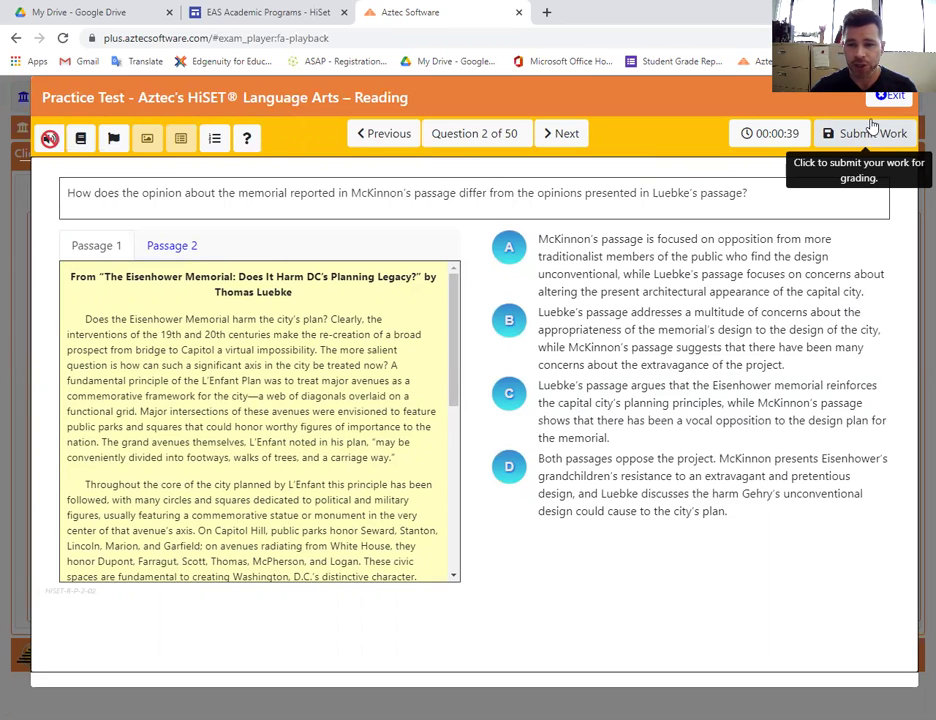
pyautogui.click(892, 95)
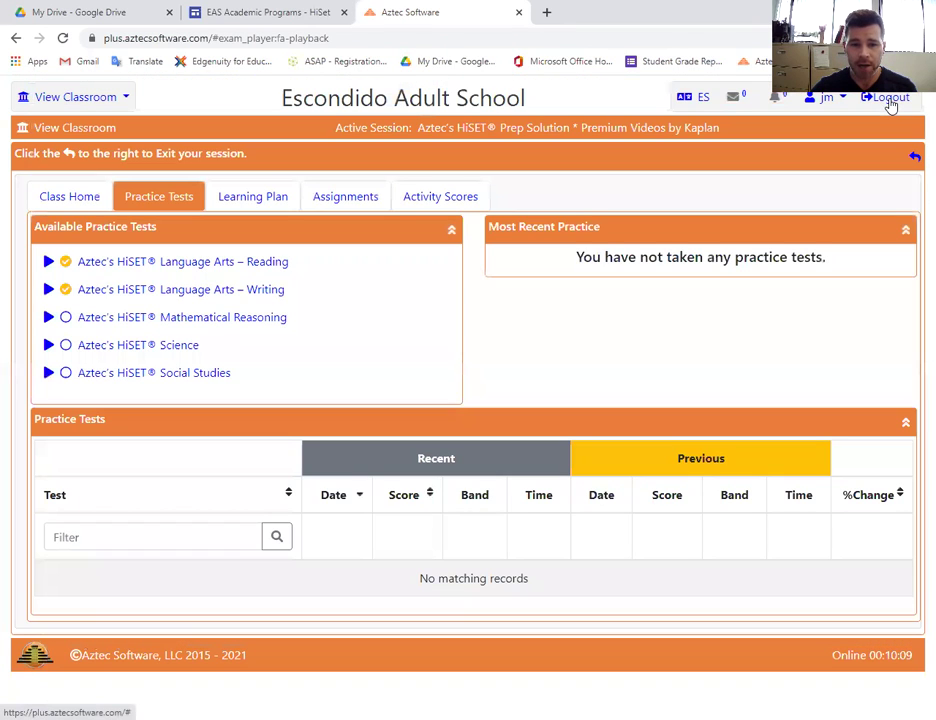